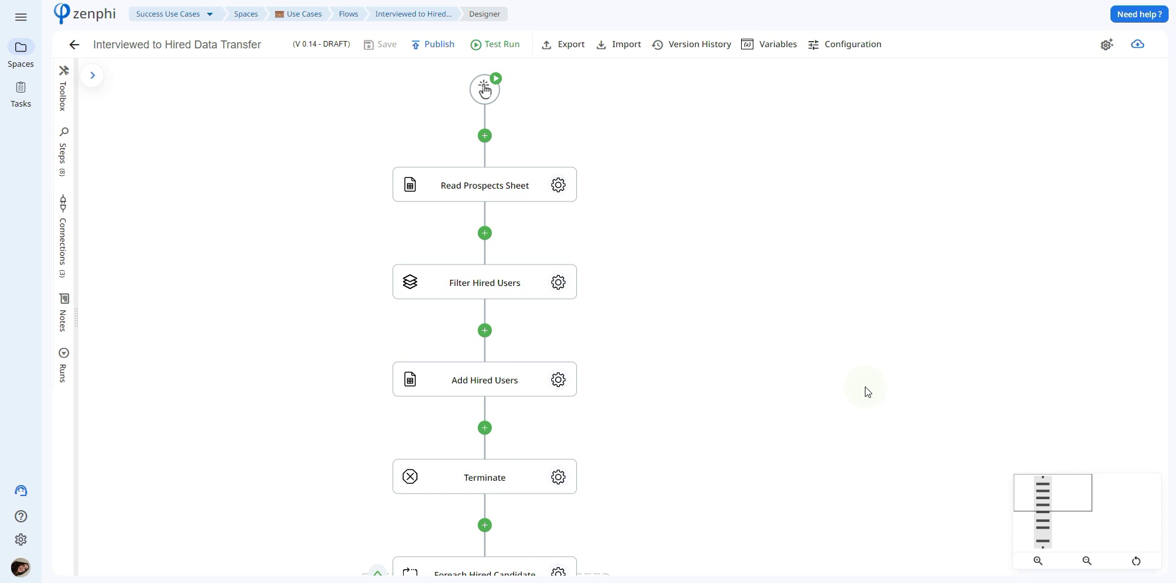
Look over the Sample-HR spreadsheet and its Hired Users sheet, then return to Zenphi.
{"action": "left_click", "coordinate": [1083, 1]}
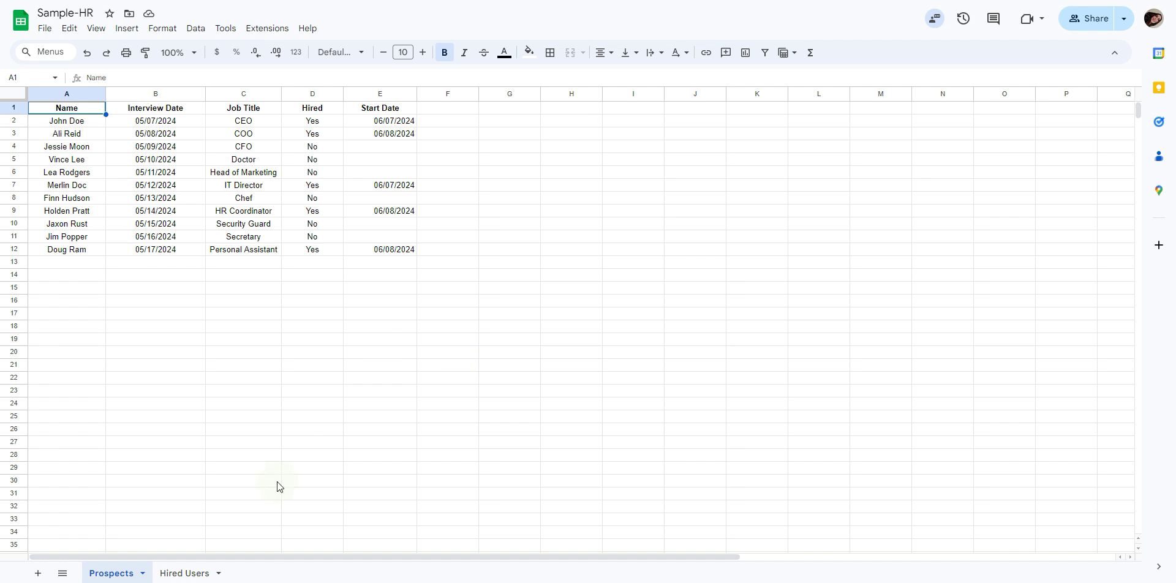
{"action": "left_click", "coordinate": [185, 578]}
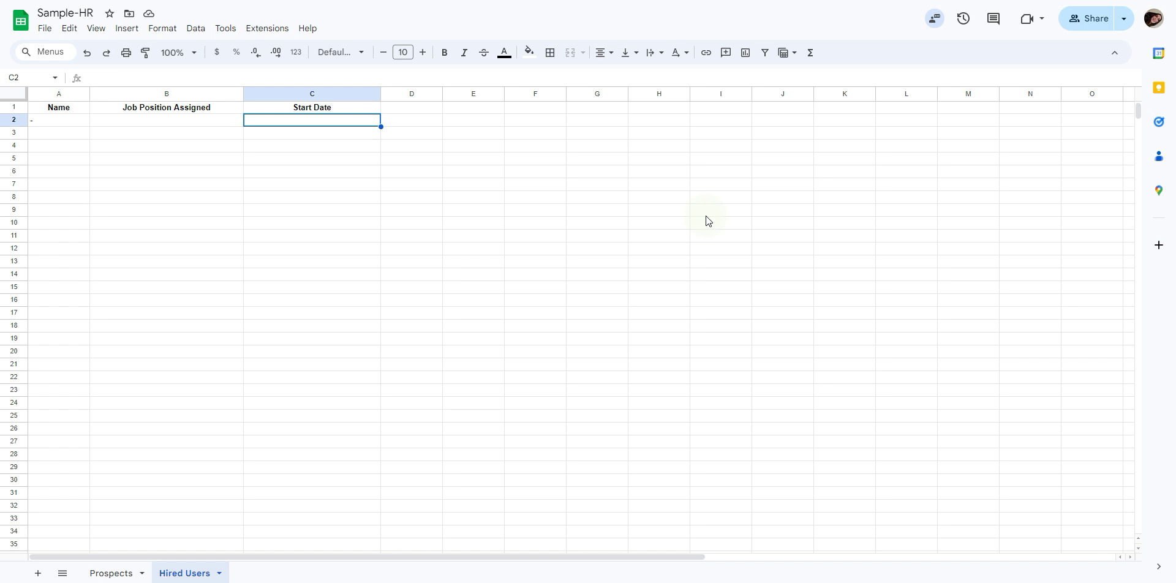
{"action": "key", "text": "ctrl+Tab"}
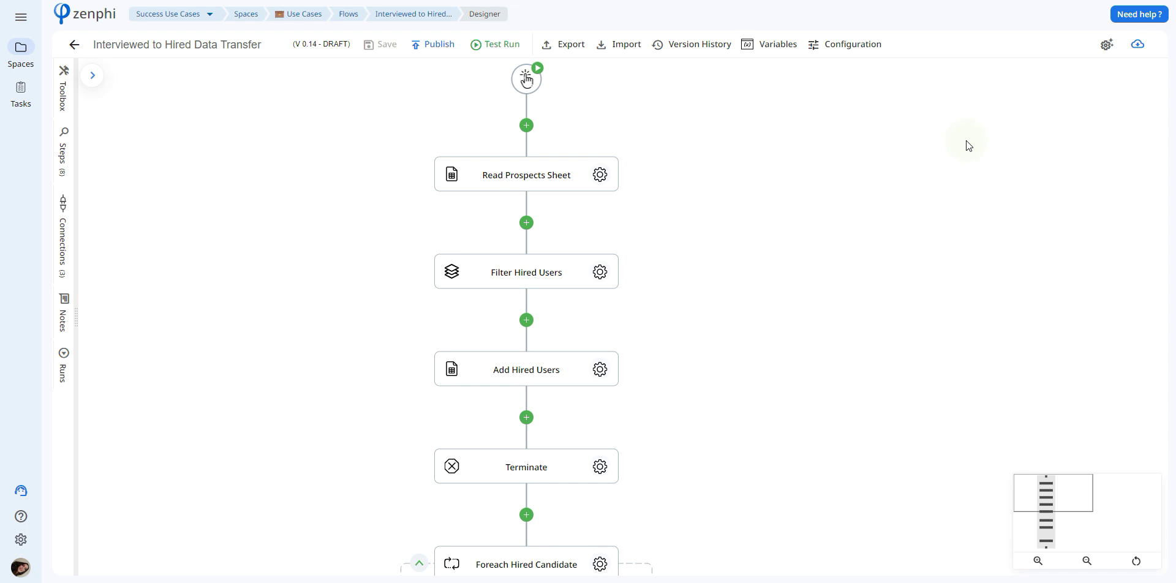
In Read Prospects Sheet, keep the existing connection, the Sample-HR file and the Prospects sheet.
{"action": "left_click_drag", "start_coordinate": [757, 166], "coordinate": [767, 193]}
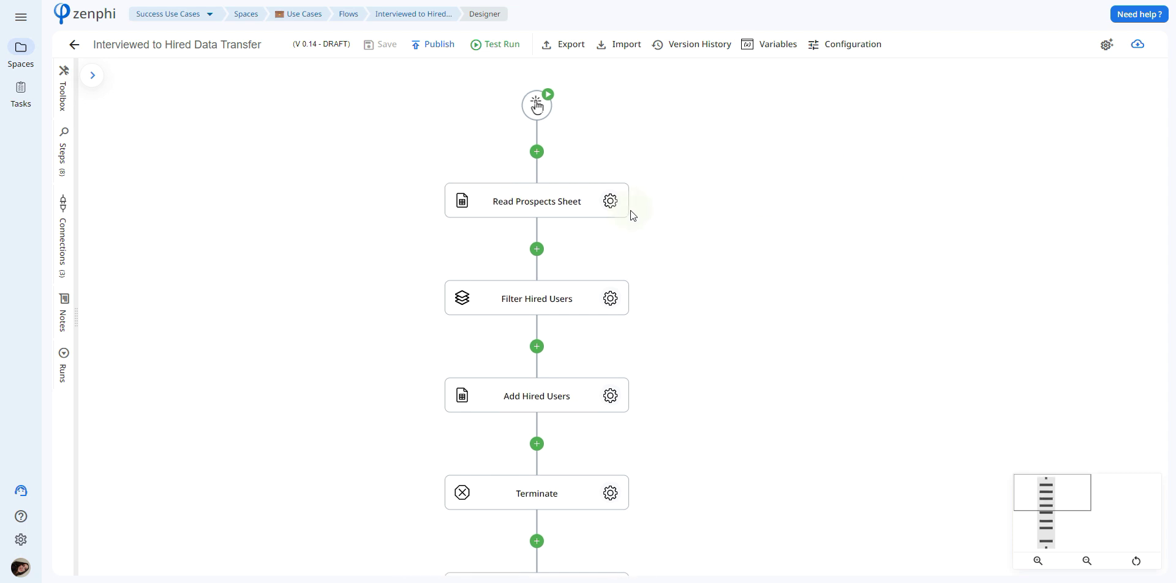
{"action": "left_click", "coordinate": [607, 208]}
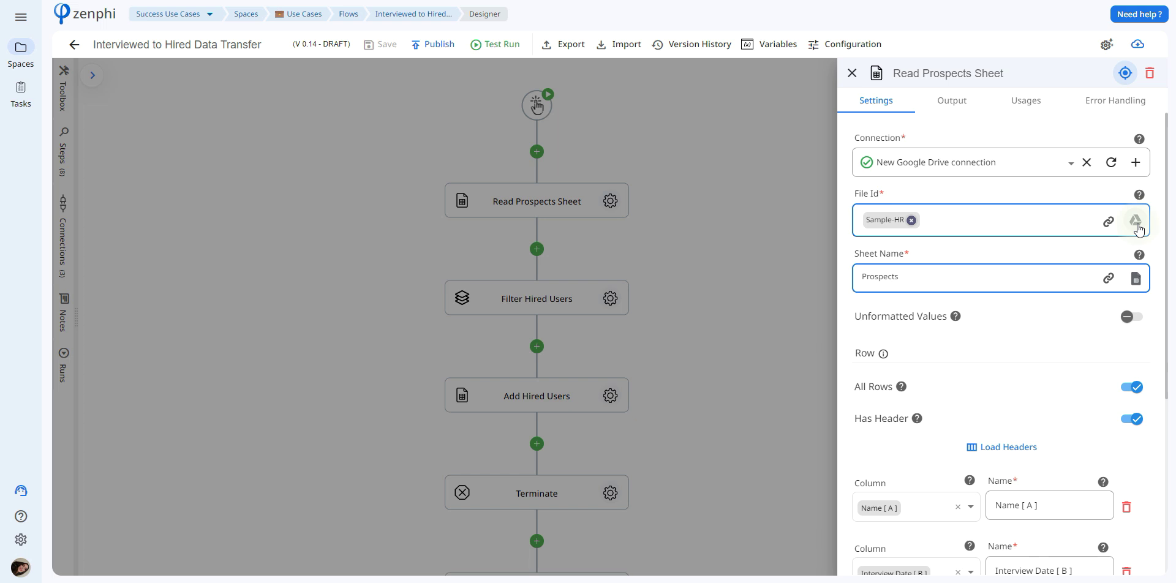
{"action": "left_click", "coordinate": [1135, 163]}
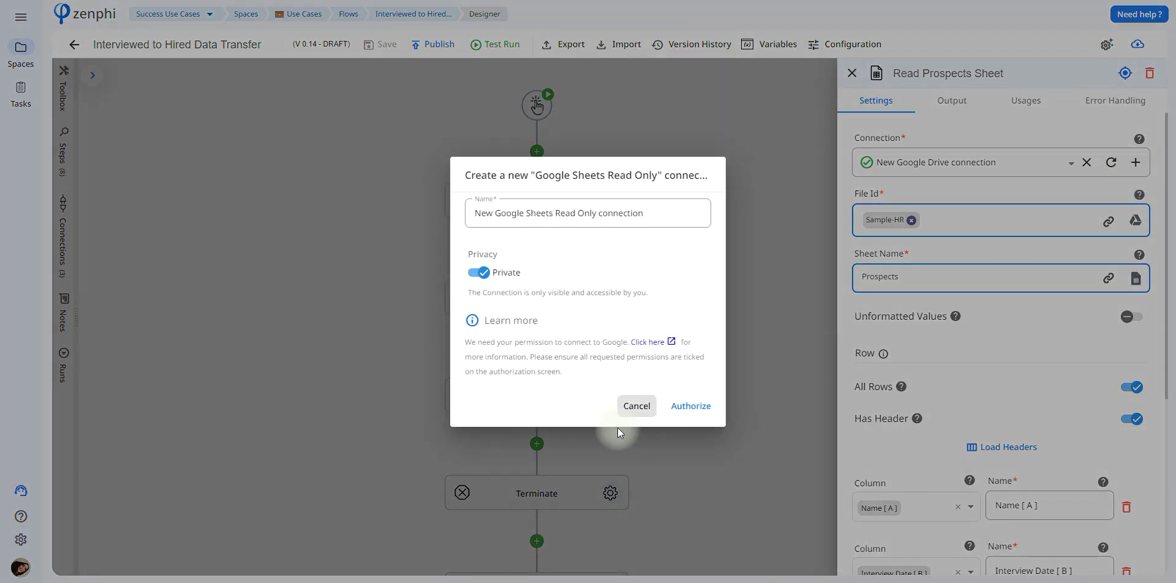
{"action": "left_click", "coordinate": [636, 406]}
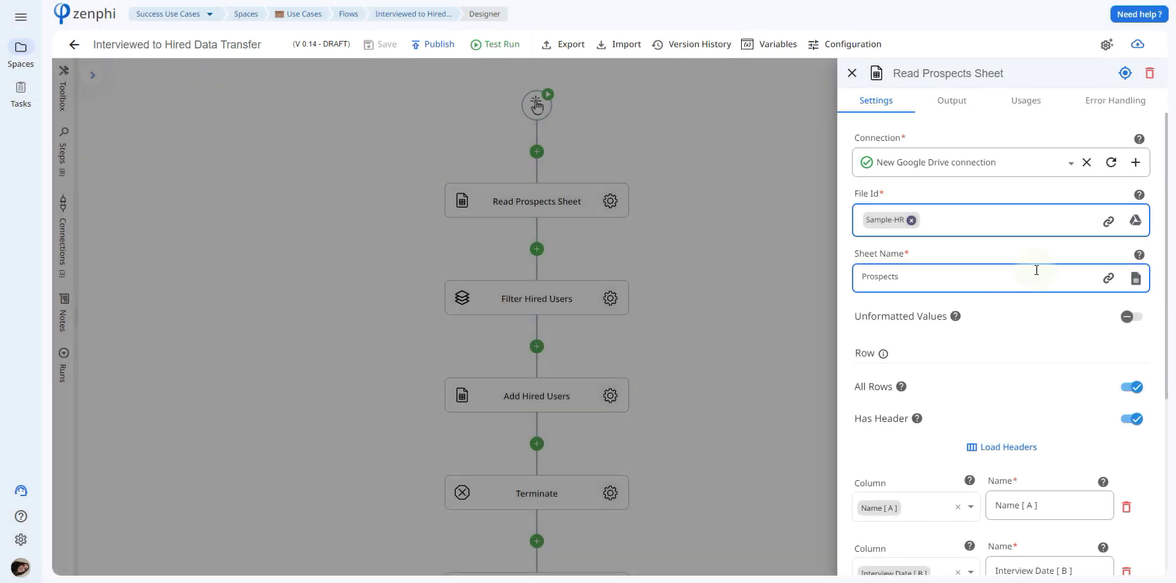
{"action": "left_click", "coordinate": [1141, 228]}
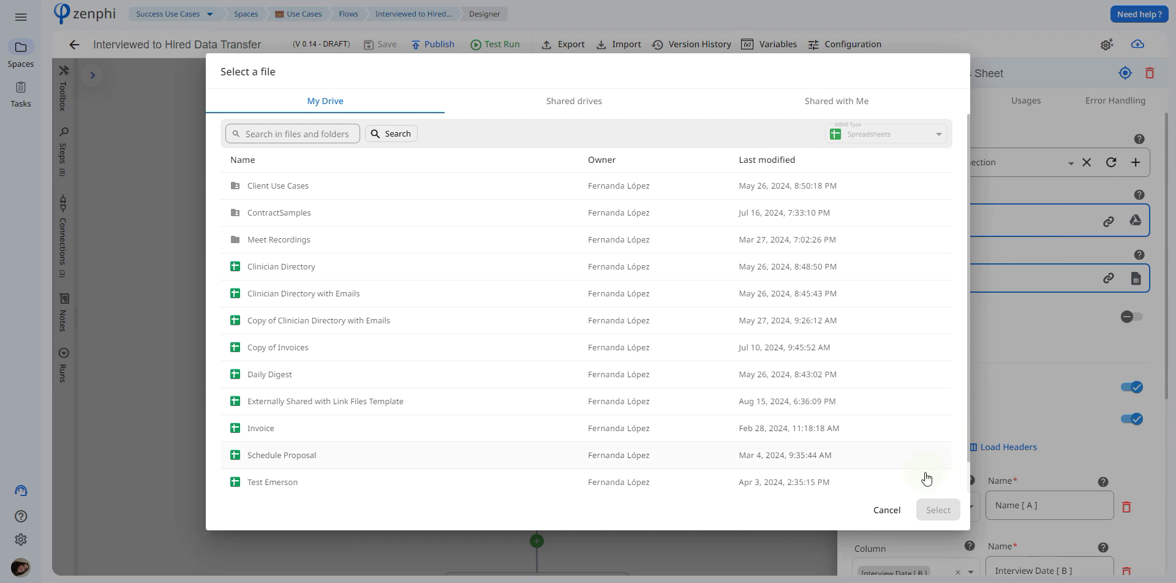
{"action": "left_click", "coordinate": [890, 511]}
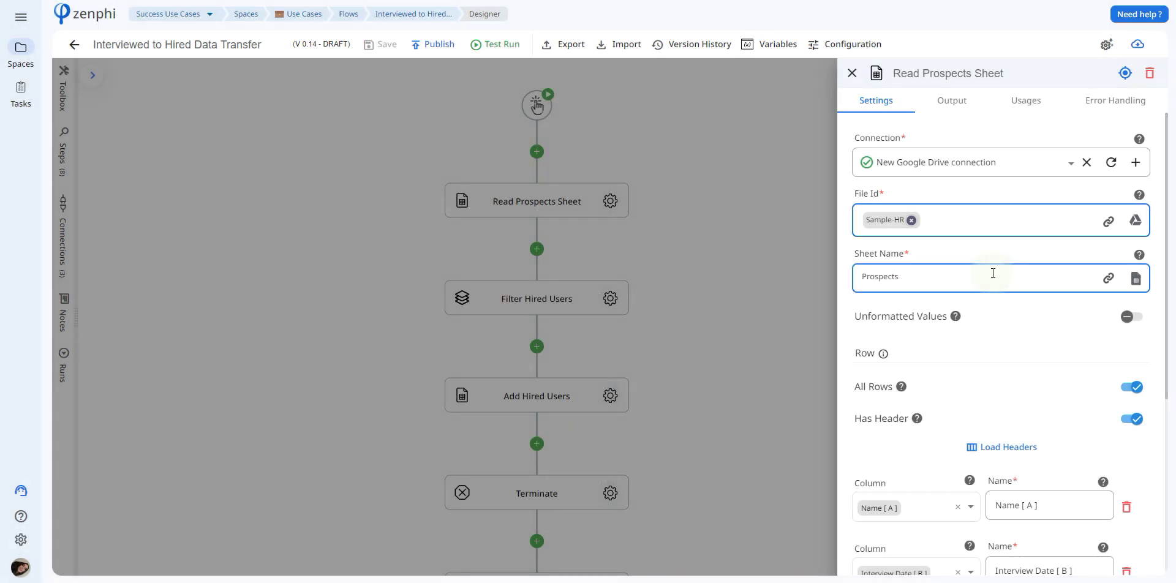
{"action": "left_click", "coordinate": [1135, 281]}
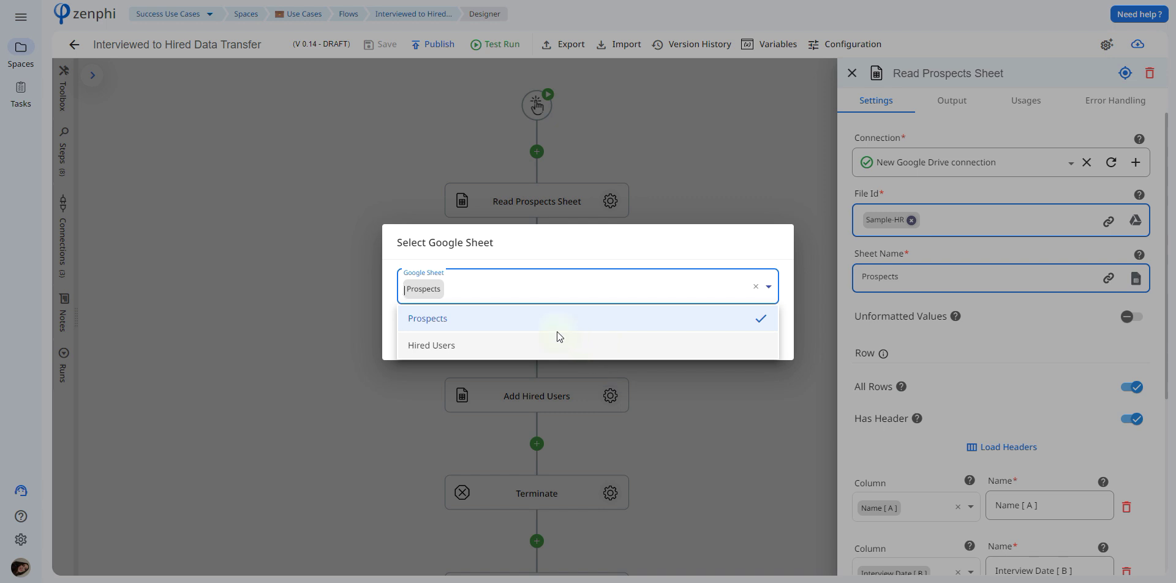
{"action": "left_click", "coordinate": [1097, 10]}
Review the Name through Start Date columns and close the Read Prospects Sheet settings.
{"action": "scroll", "coordinate": [1132, 316], "scroll_direction": "down", "scroll_amount": 2}
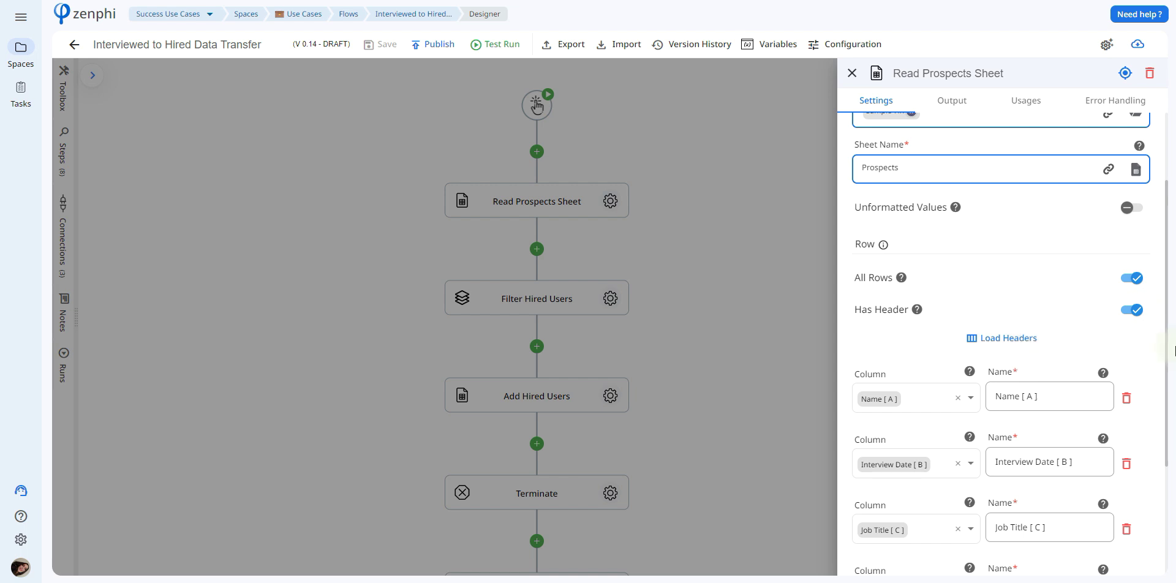
{"action": "scroll", "coordinate": [1173, 350], "scroll_direction": "down", "scroll_amount": 2}
{"action": "scroll", "coordinate": [1171, 374], "scroll_direction": "down", "scroll_amount": 3}
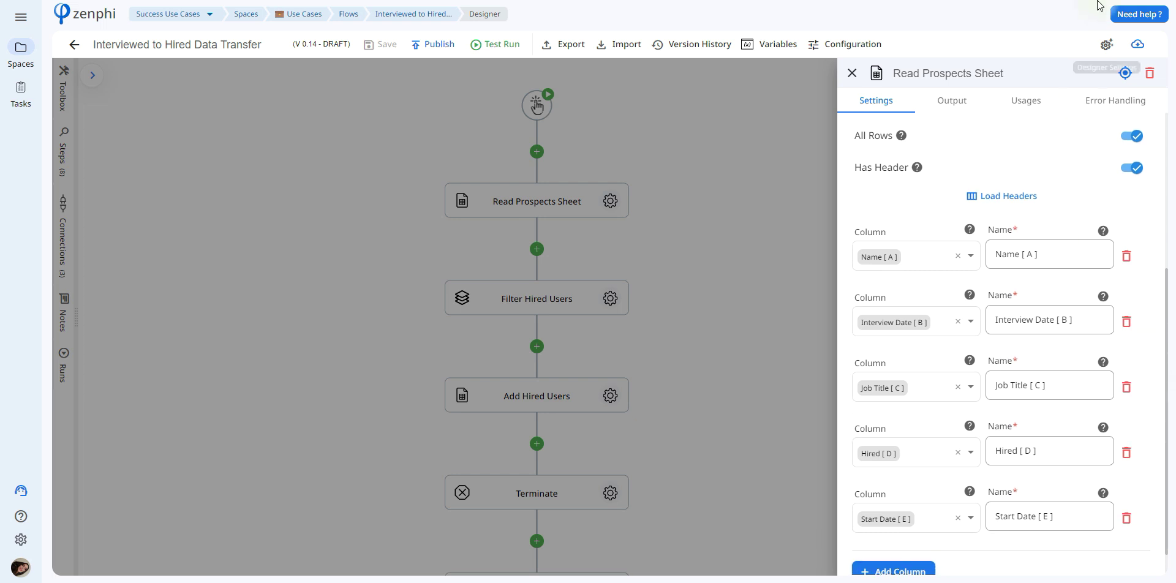
{"action": "left_click", "coordinate": [852, 25]}
{"action": "left_click", "coordinate": [611, 298]}
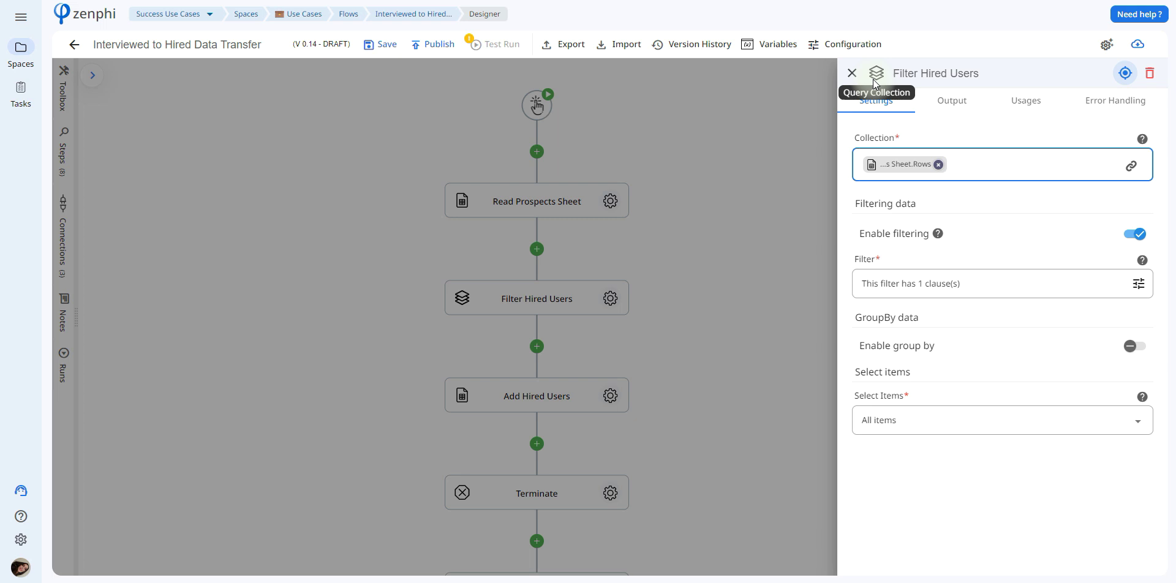
Filter the Read Prospects Sheet rows with the condition Hired [ D ] Equal To Yes.
{"action": "left_click", "coordinate": [1132, 167]}
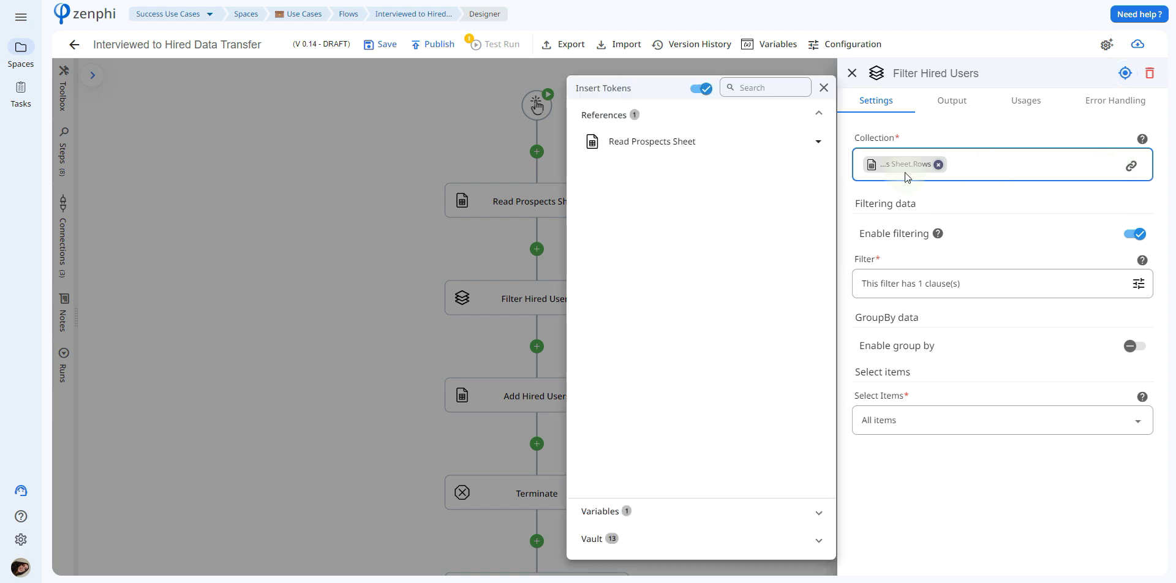
{"action": "left_click", "coordinate": [798, 144]}
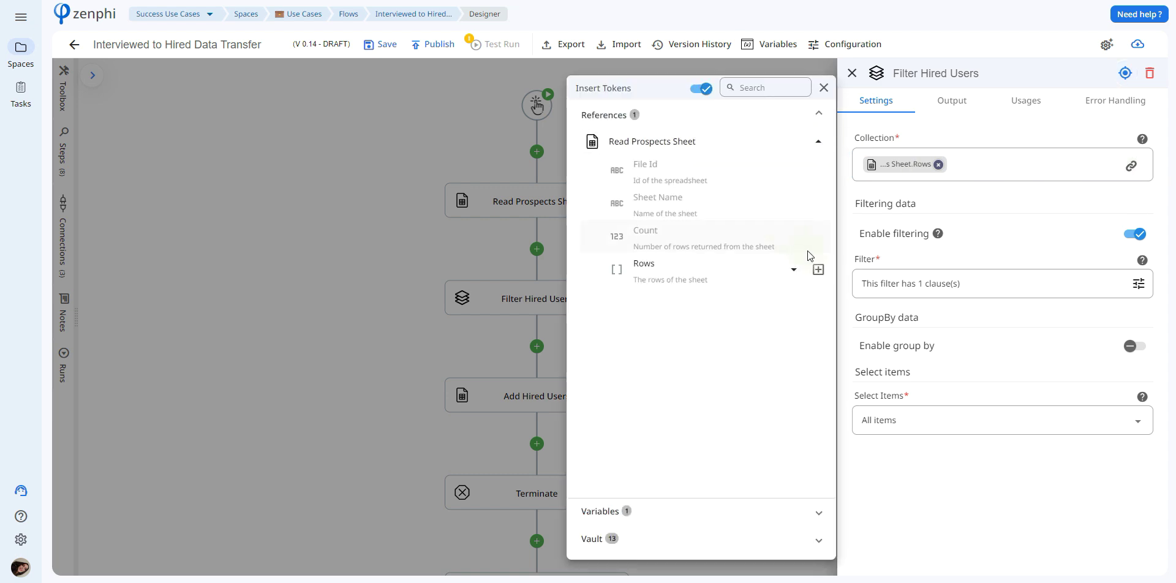
{"action": "left_click", "coordinate": [969, 190]}
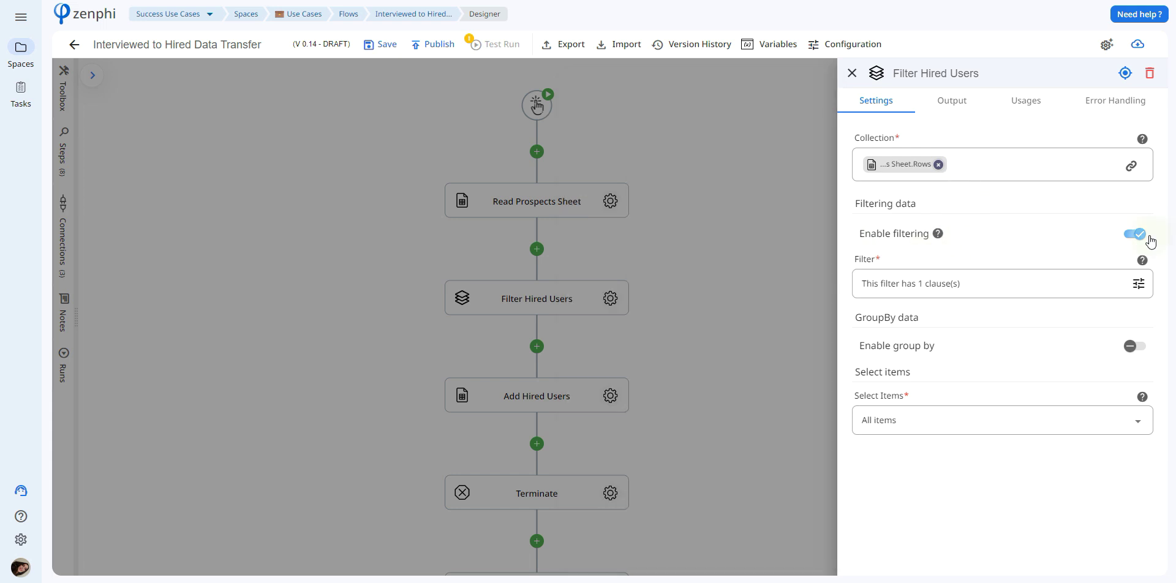
{"action": "left_click", "coordinate": [1138, 283]}
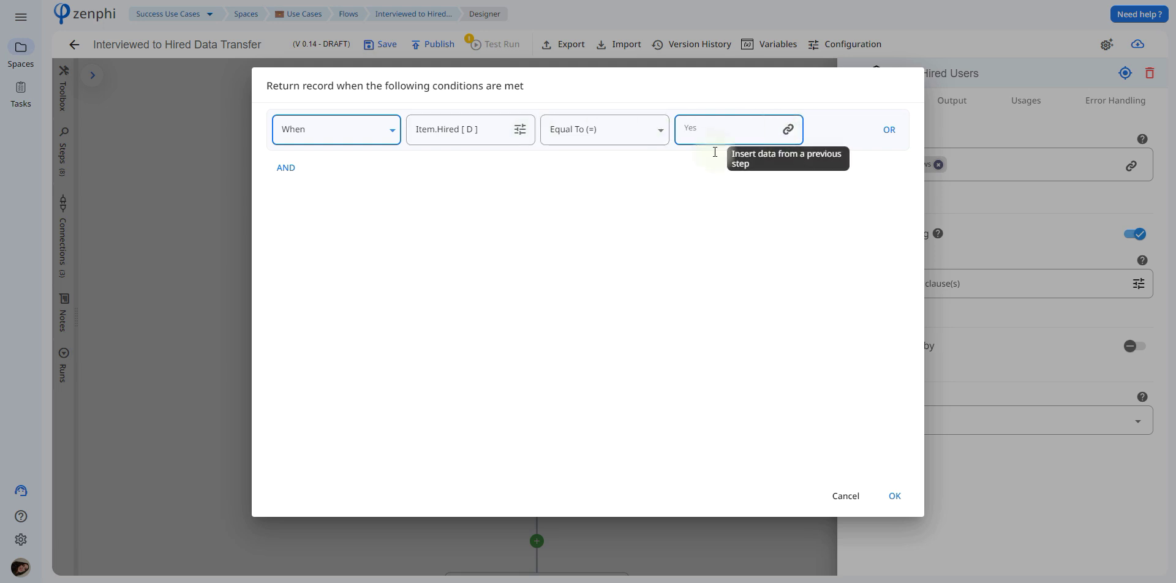
{"action": "left_click", "coordinate": [522, 132]}
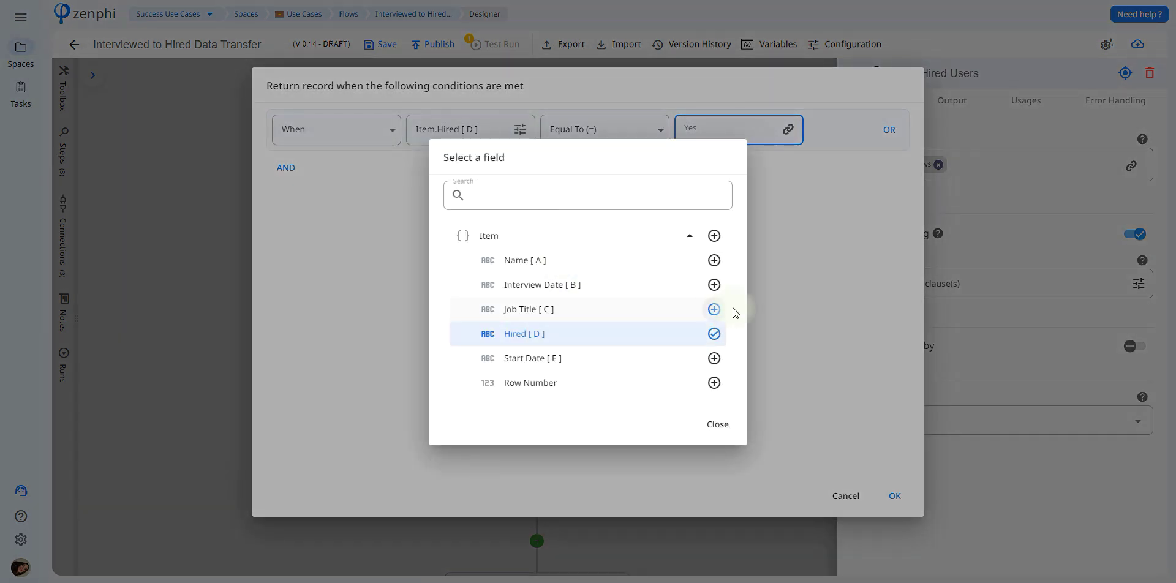
{"action": "left_click", "coordinate": [757, 377]}
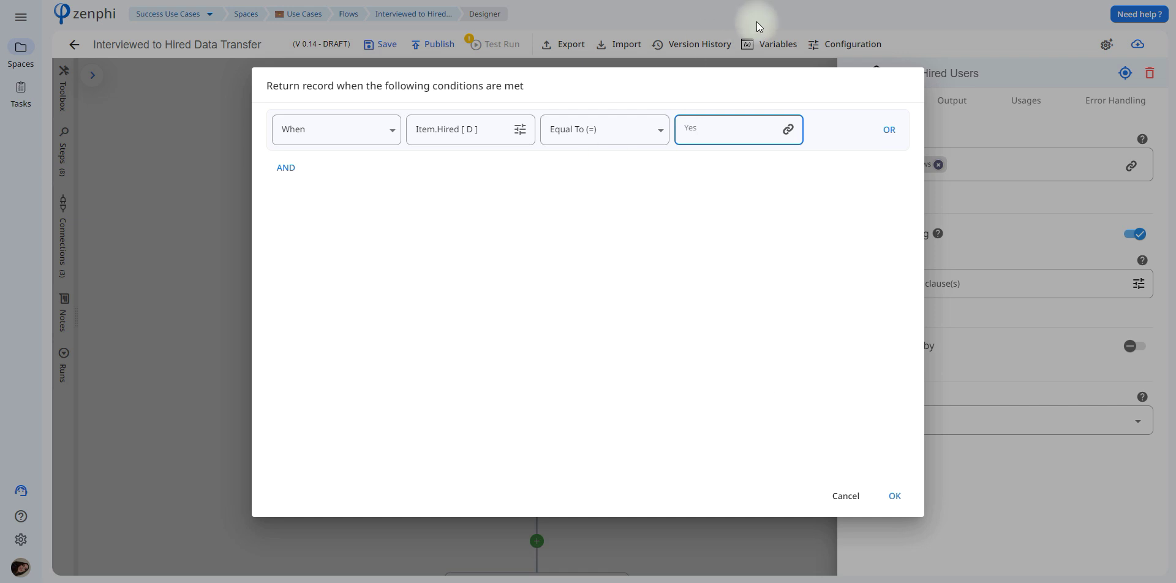
{"action": "left_click", "coordinate": [808, 224]}
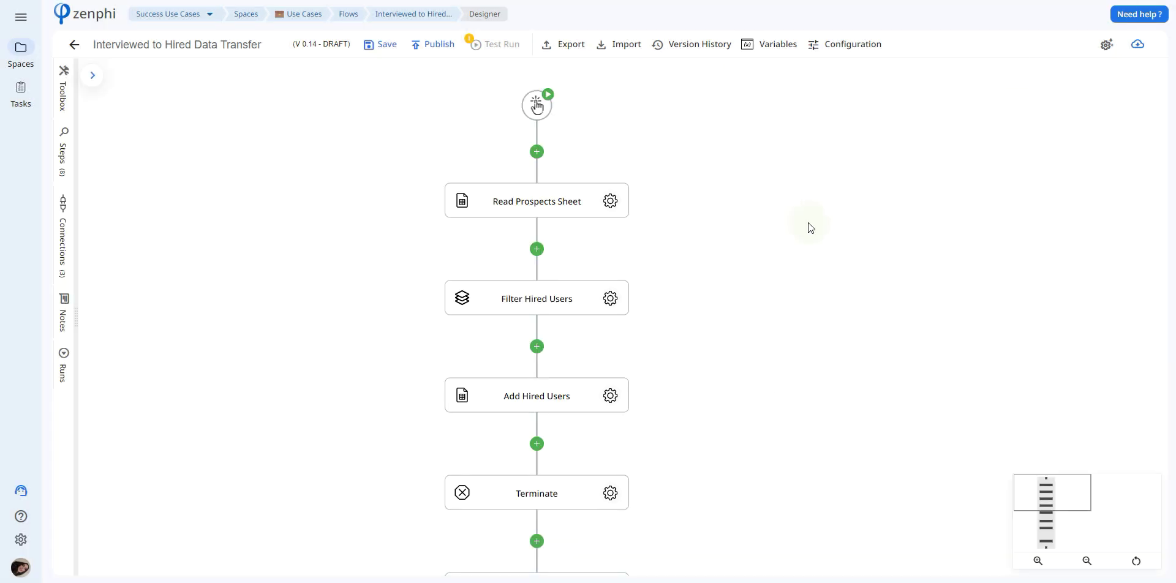
Inspect the File Id tokens from Read Prospects Sheet, then reopen the Add Hired Users settings.
{"action": "left_click", "coordinate": [615, 407]}
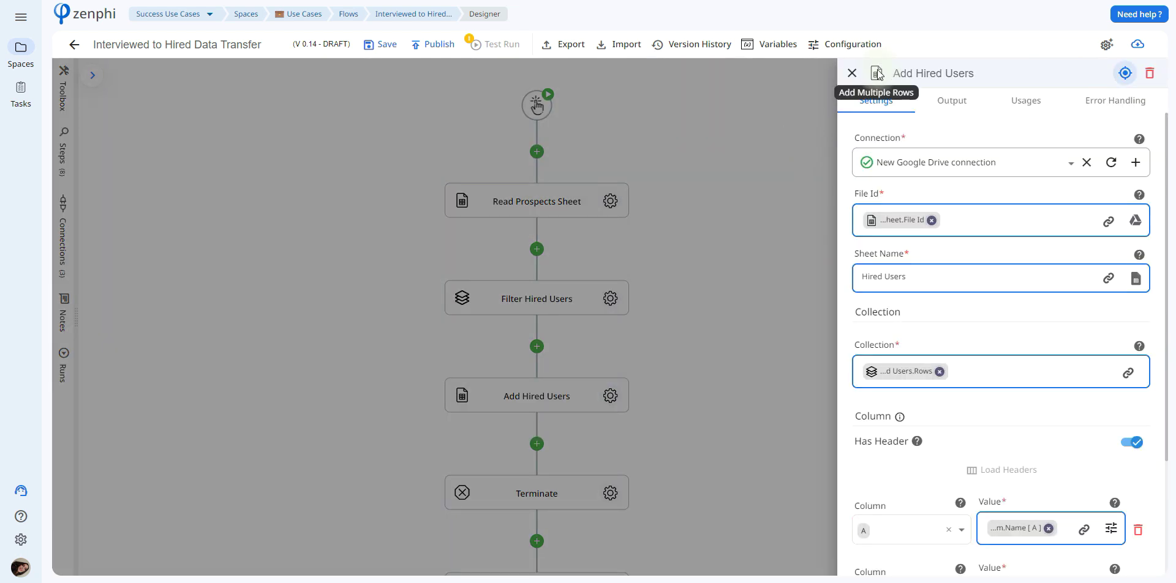
{"action": "mouse_move", "coordinate": [968, 169]}
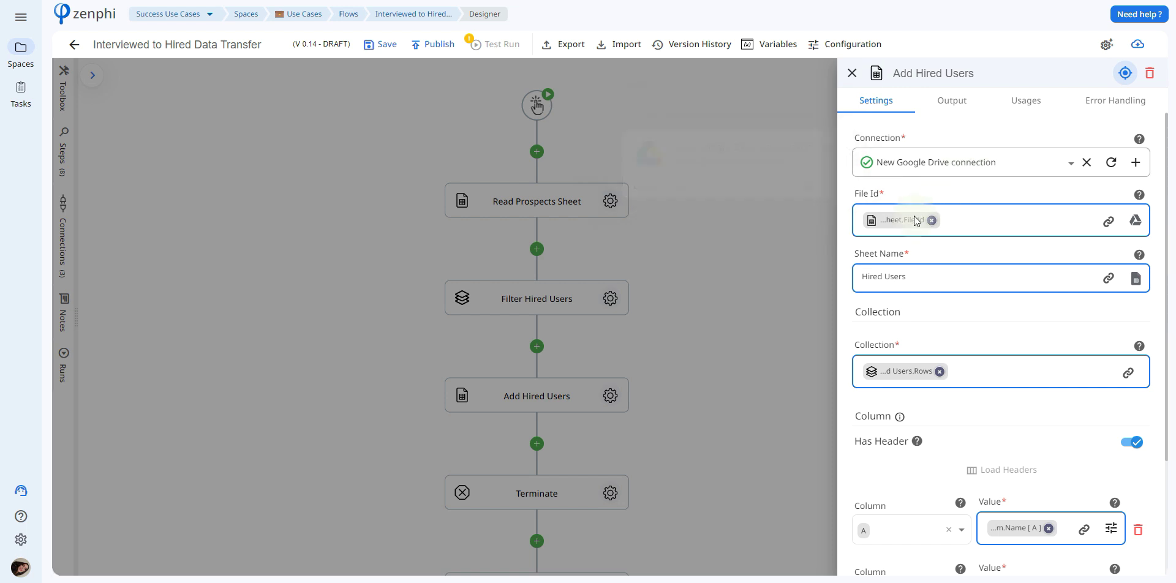
{"action": "left_click", "coordinate": [1108, 221]}
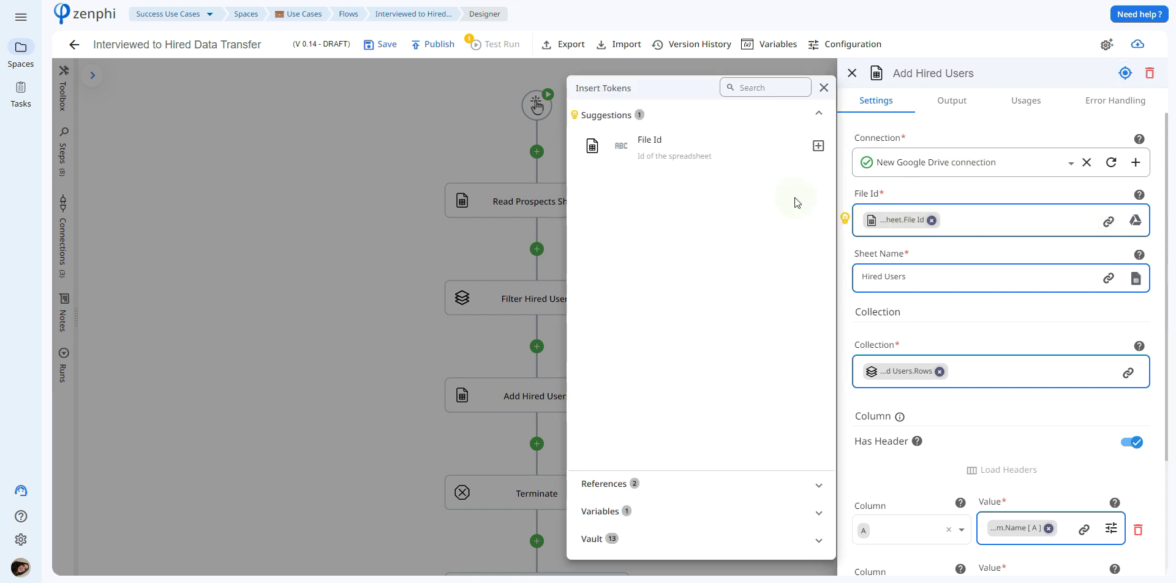
{"action": "left_click", "coordinate": [662, 485]}
{"action": "left_click", "coordinate": [687, 195]}
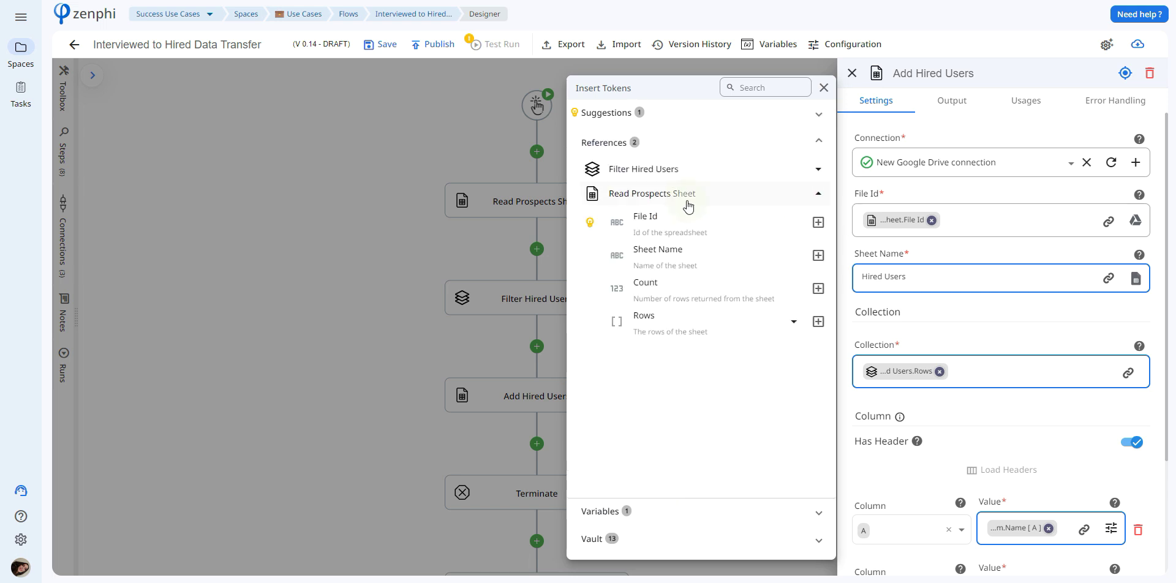
{"action": "key", "text": "Escape"}
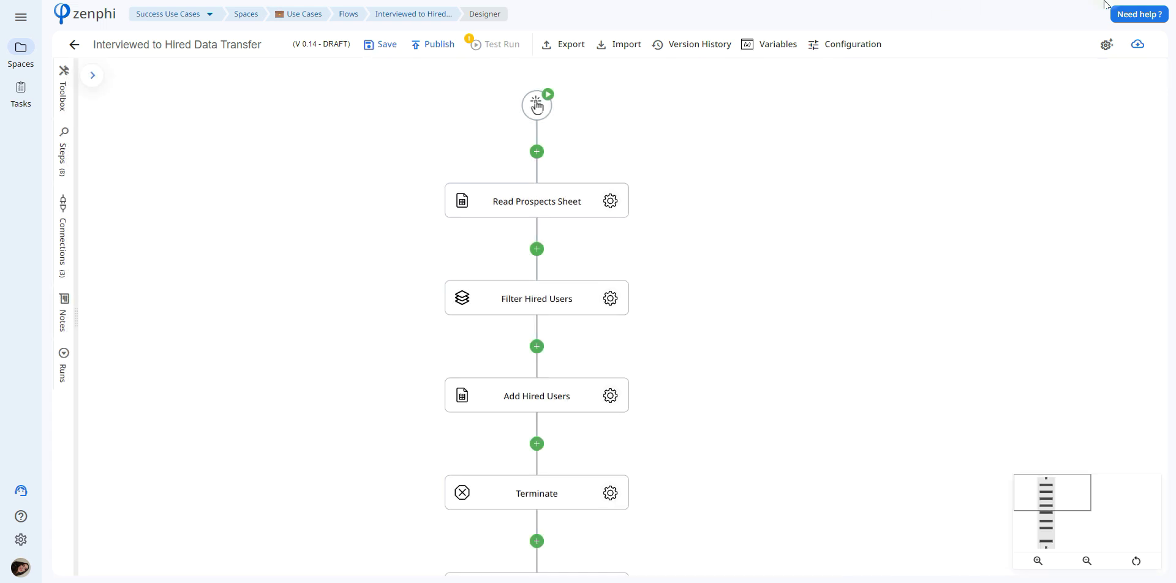
{"action": "left_click", "coordinate": [610, 397]}
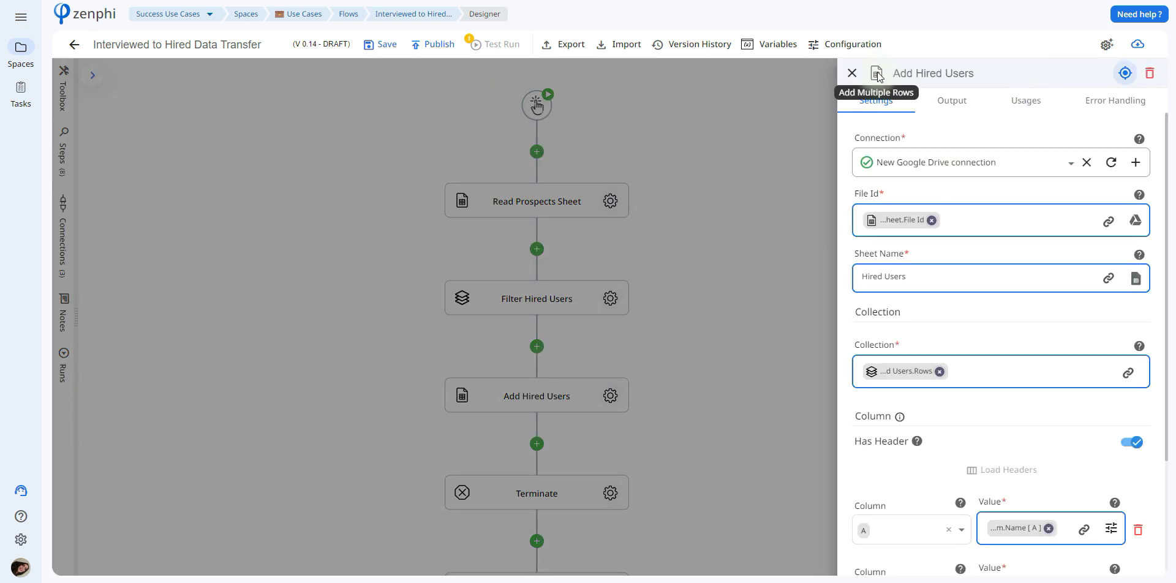
{"action": "mouse_move", "coordinate": [1005, 157]}
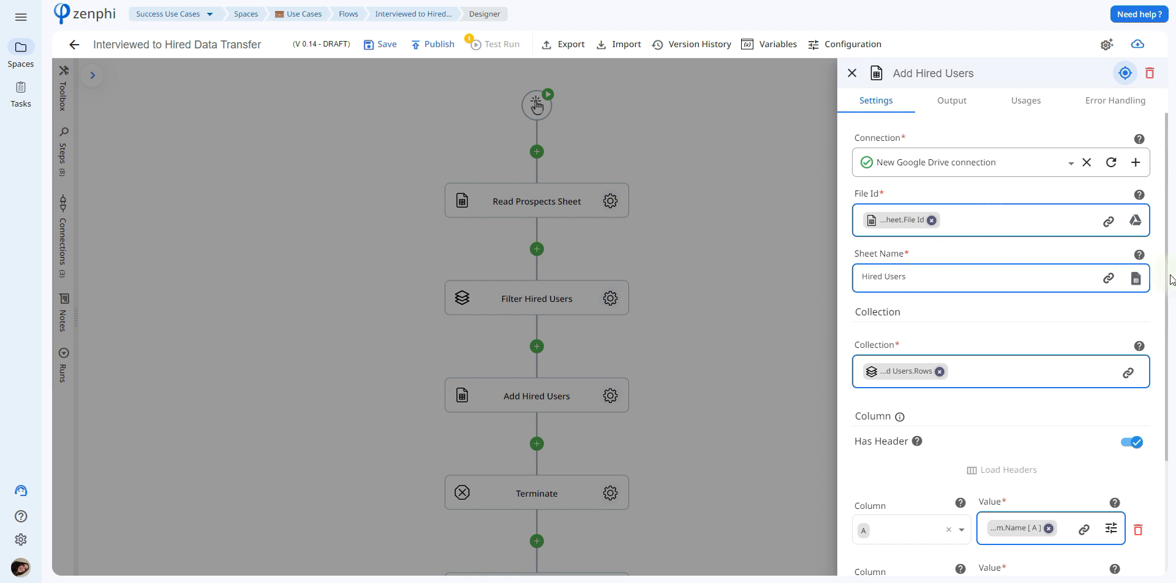
Set the Add Hired Users collection to the Filter Hired Users Rows token.
{"action": "scroll", "coordinate": [1068, 280], "scroll_direction": "down", "scroll_amount": 1}
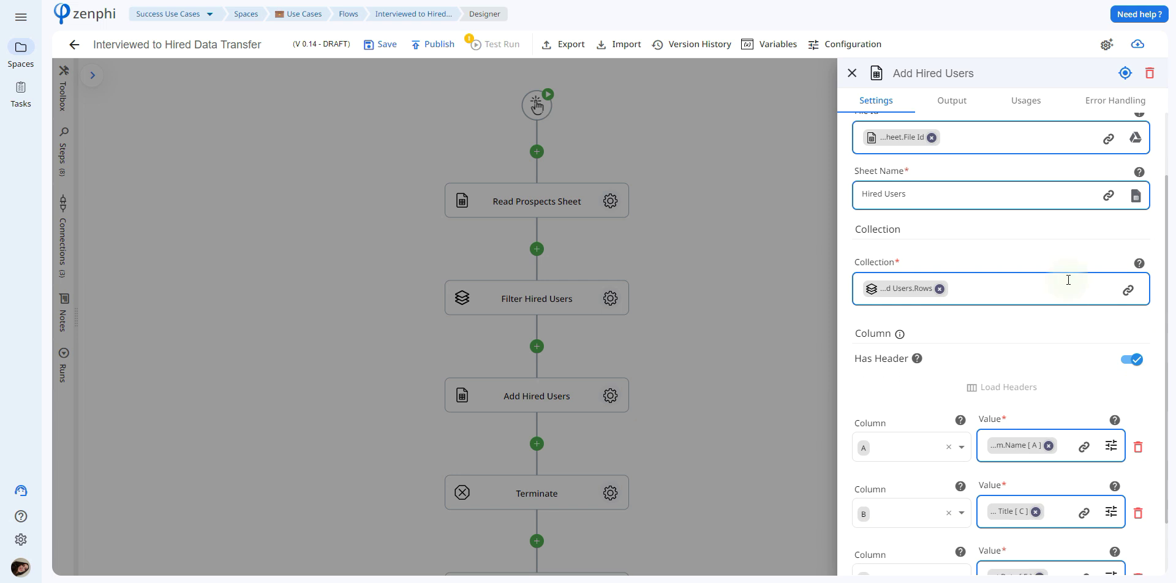
{"action": "left_click", "coordinate": [1128, 290]}
{"action": "left_click", "coordinate": [705, 150]}
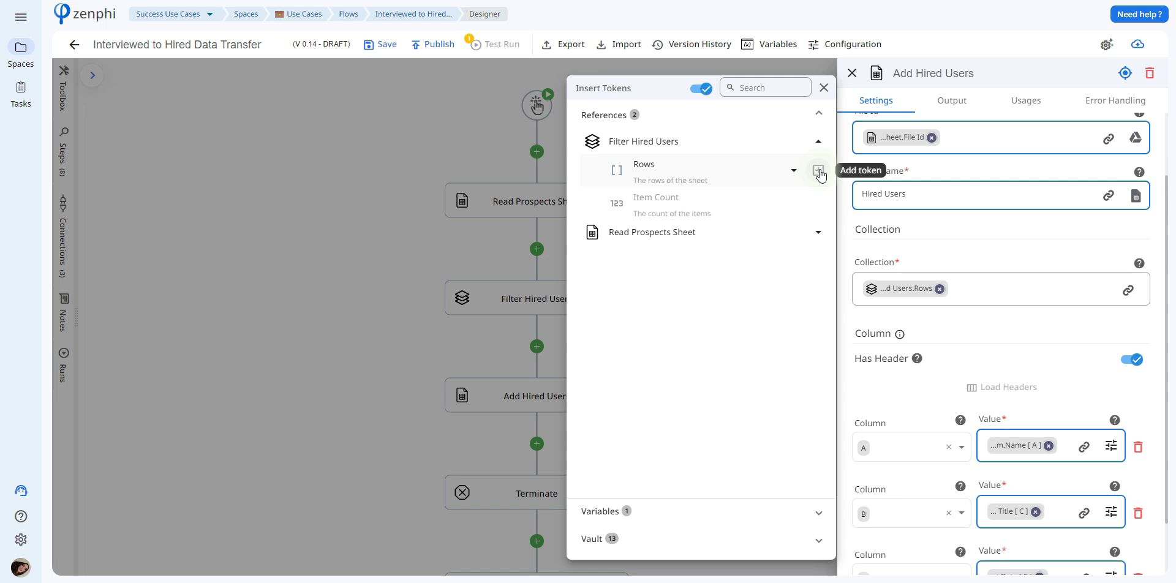
{"action": "left_click", "coordinate": [979, 338]}
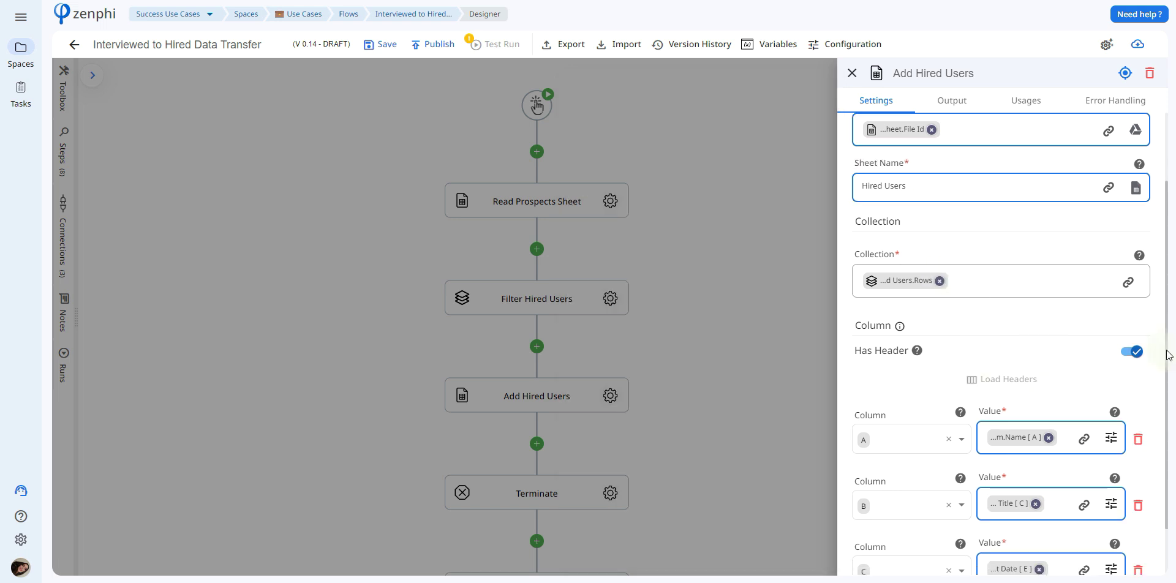
Map column A to the row field Name [ A ] and close the settings.
{"action": "scroll", "coordinate": [1167, 338], "scroll_direction": "down", "scroll_amount": 2}
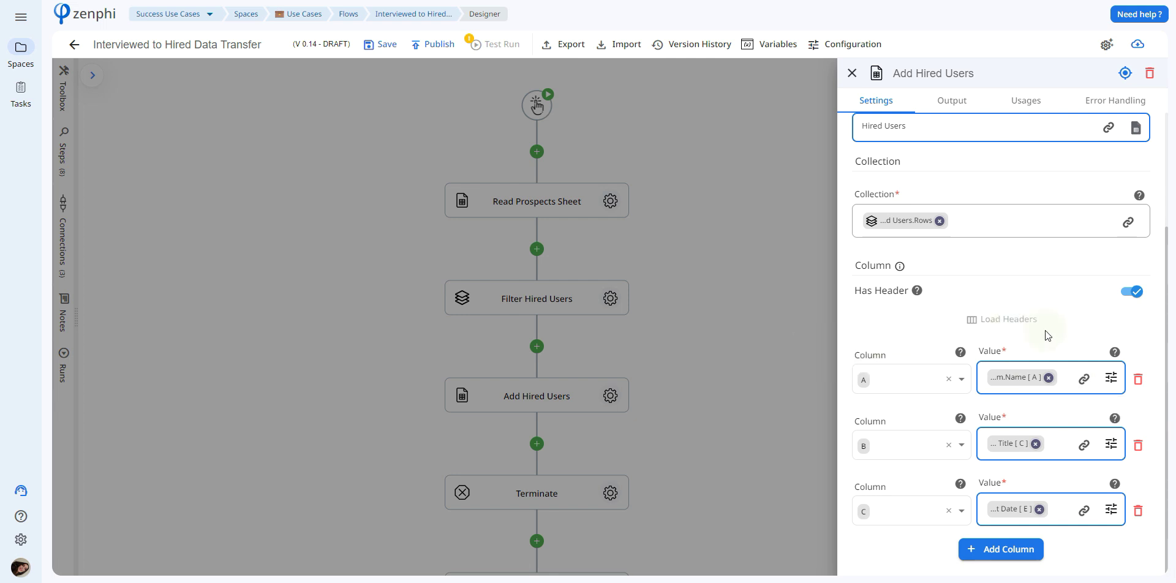
{"action": "left_click", "coordinate": [1111, 377]}
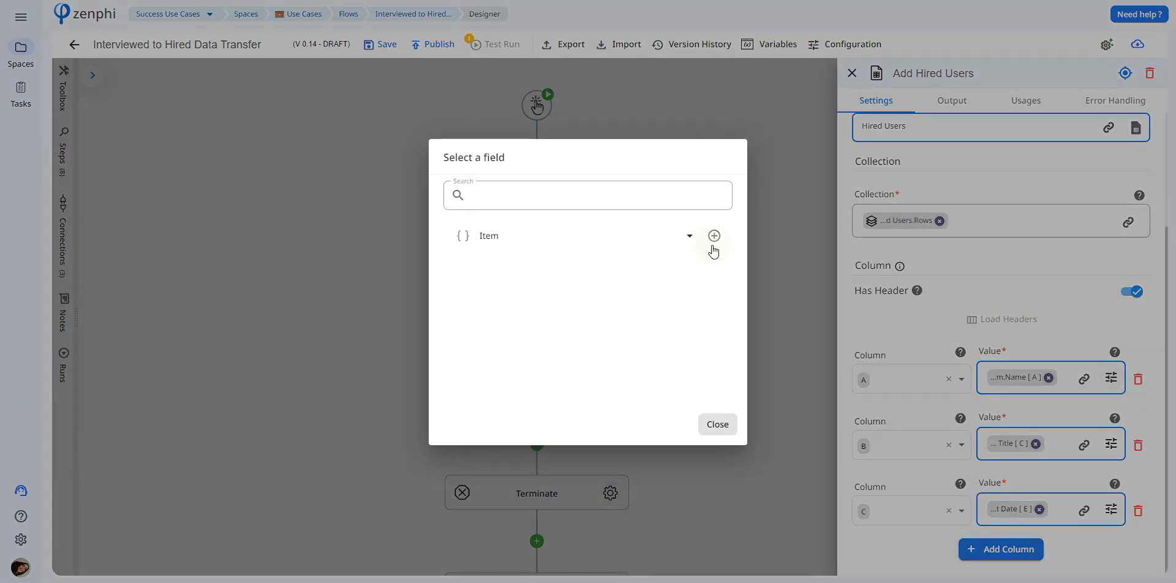
{"action": "left_click", "coordinate": [653, 244]}
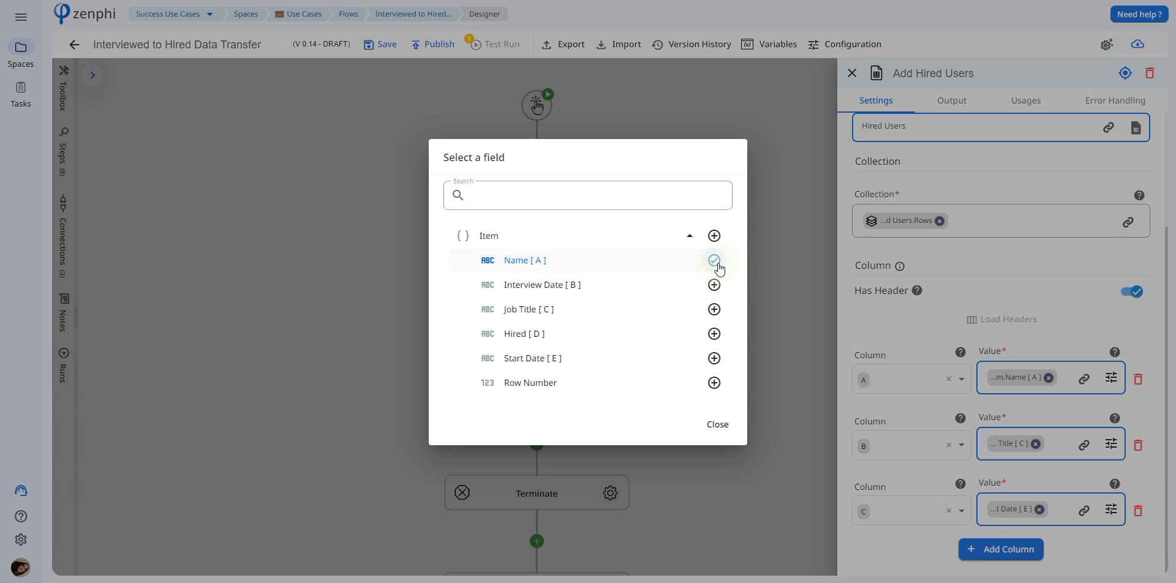
{"action": "left_click", "coordinate": [924, 386]}
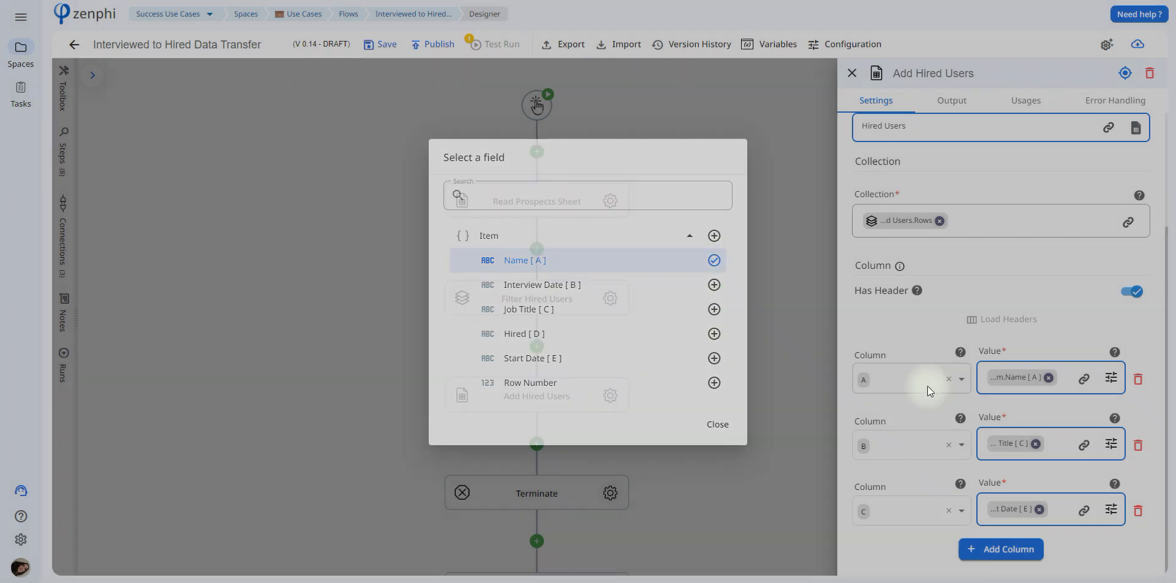
{"action": "left_click", "coordinate": [620, 258]}
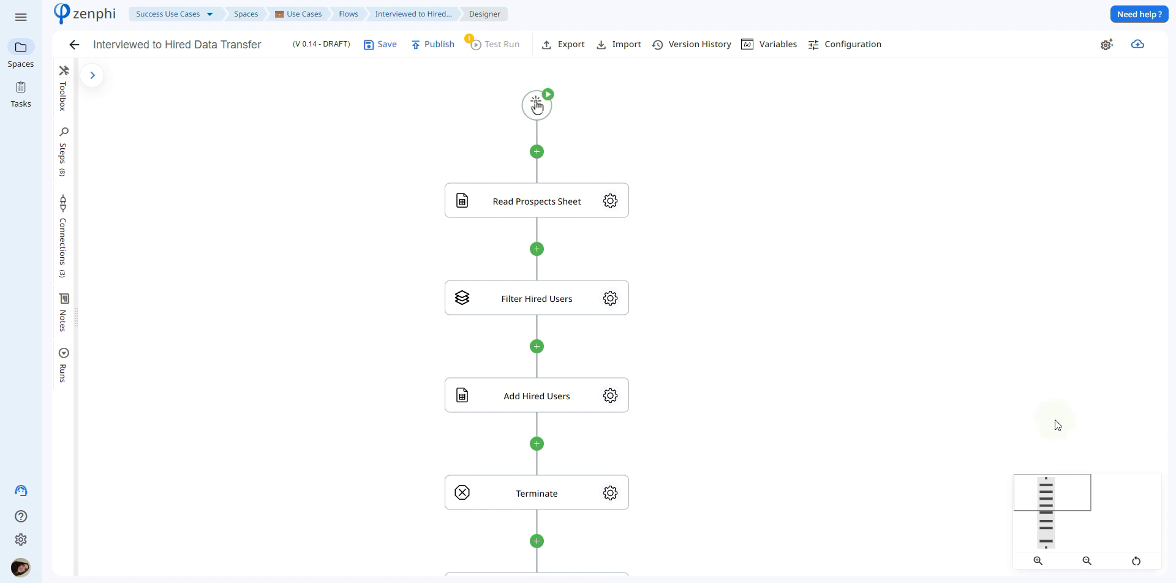
{"action": "scroll", "coordinate": [941, 407], "scroll_direction": "down", "scroll_amount": 2}
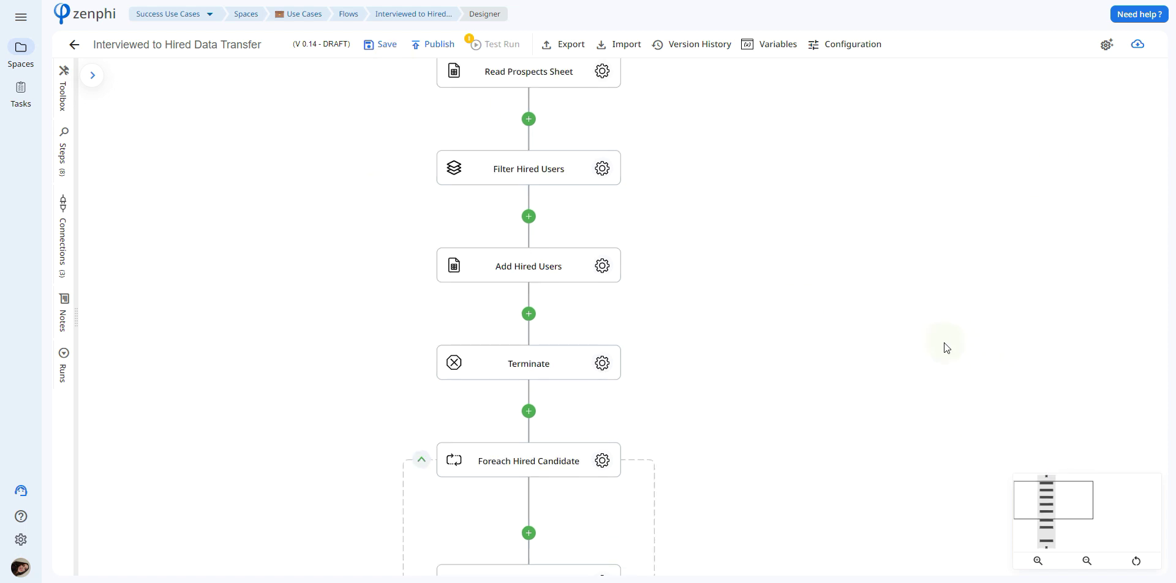
Save the draft as version 0.15 with Ctrl+S and launch a new test instance.
{"action": "left_click_drag", "start_coordinate": [1050, 494], "coordinate": [1052, 517]}
{"action": "key", "text": "ctrl+s"}
{"action": "left_click", "coordinate": [496, 44]}
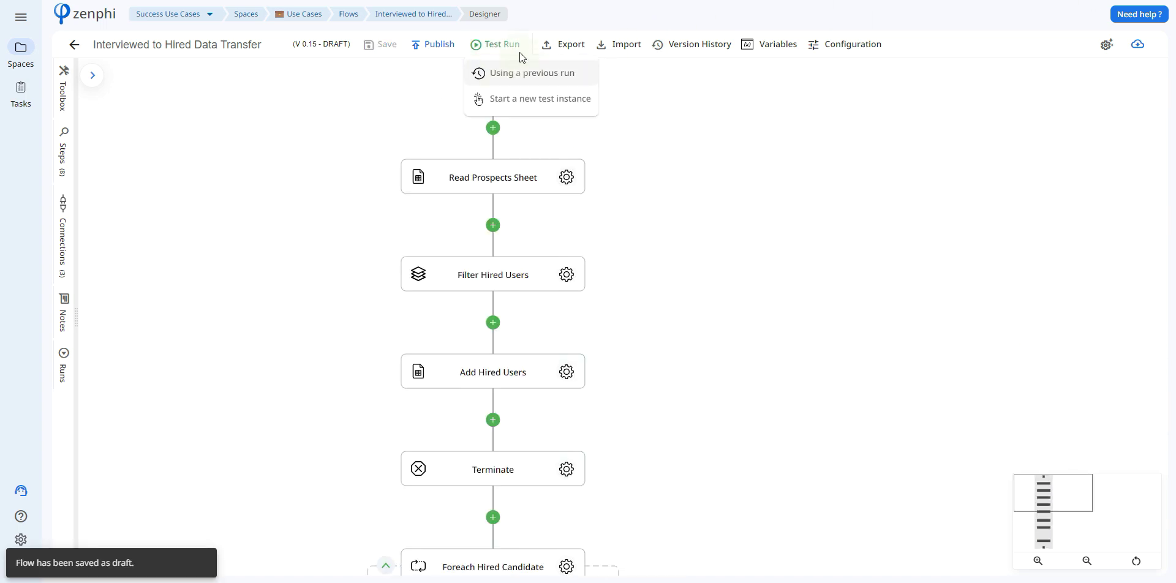
{"action": "left_click", "coordinate": [530, 99]}
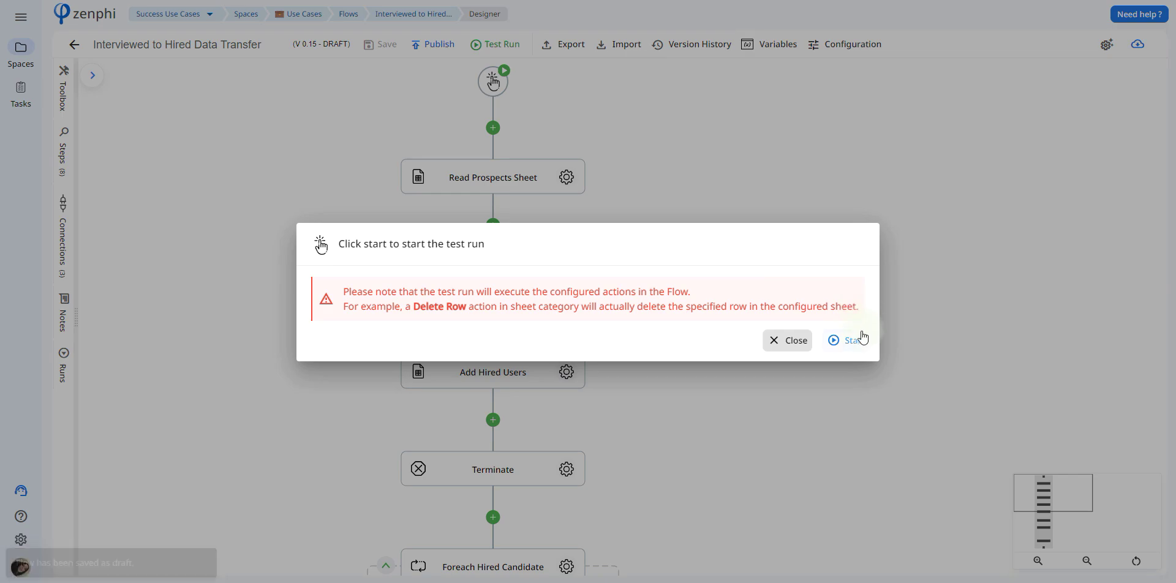
{"action": "left_click", "coordinate": [863, 338]}
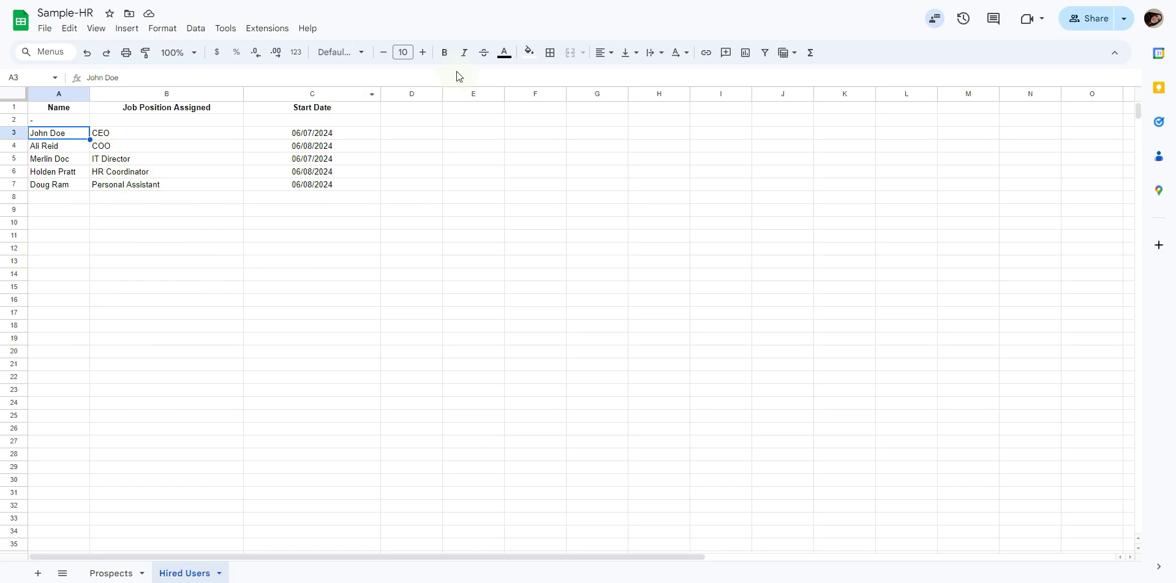
Go to the Prospects sheet tab of the Sample-HR workbook.
{"action": "left_click", "coordinate": [113, 574]}
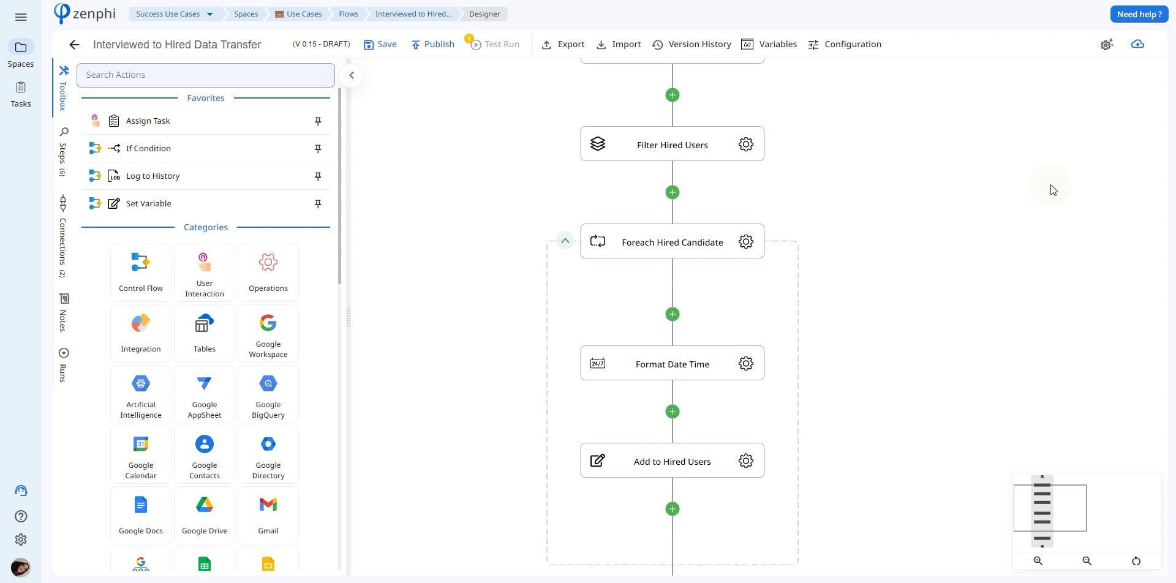
Set the Foreach Hired Candidate collection to the Filter Hired Users Rows token.
{"action": "left_click_drag", "start_coordinate": [985, 168], "coordinate": [977, 243]}
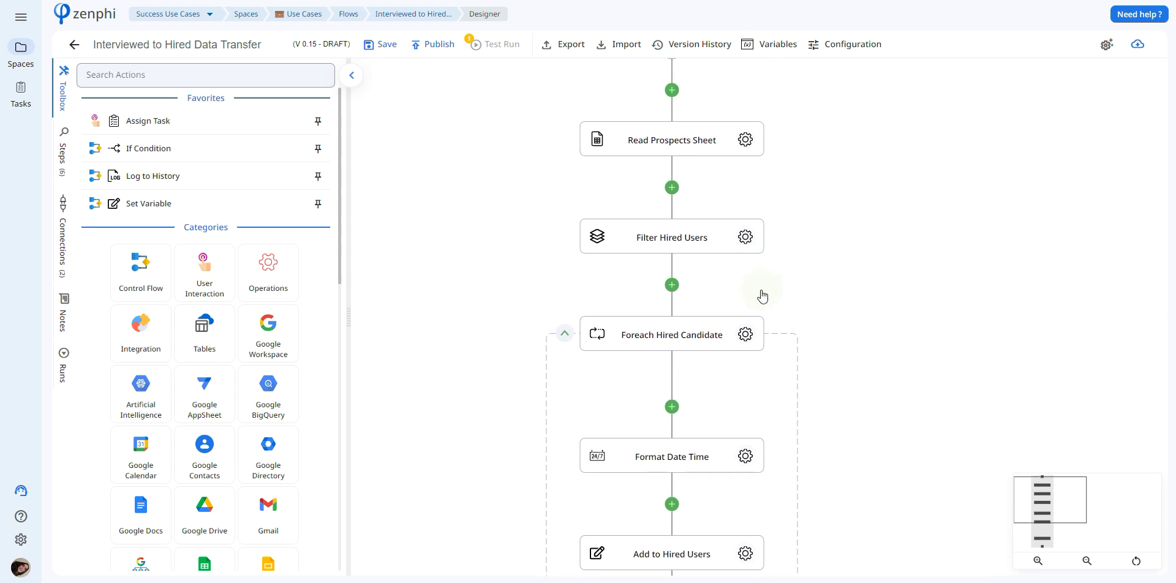
{"action": "left_click", "coordinate": [746, 335]}
{"action": "mouse_move", "coordinate": [897, 170]}
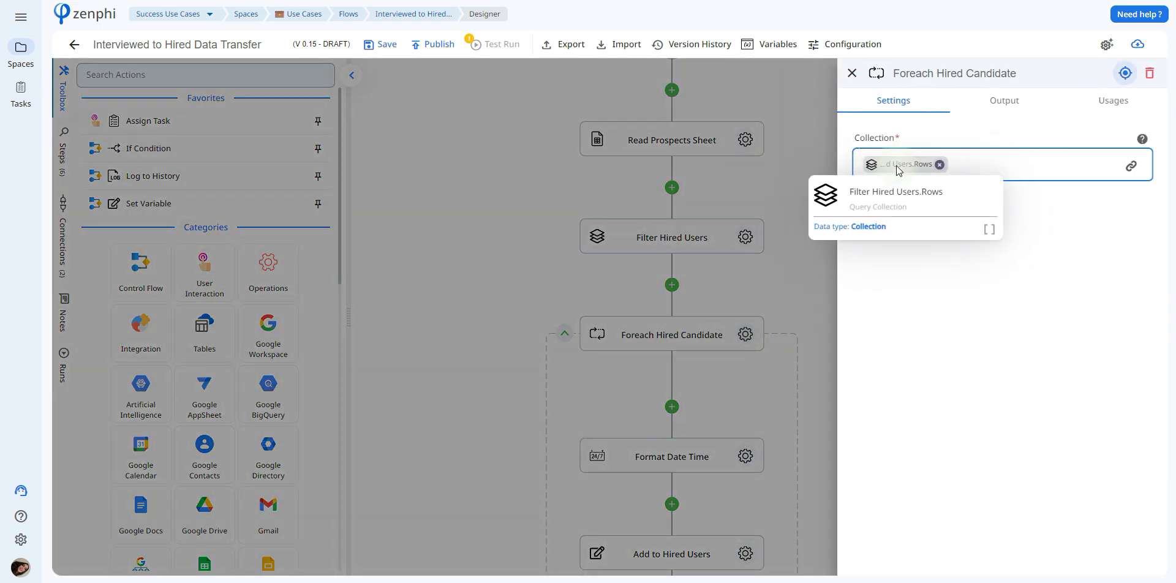
{"action": "left_click", "coordinate": [1132, 170]}
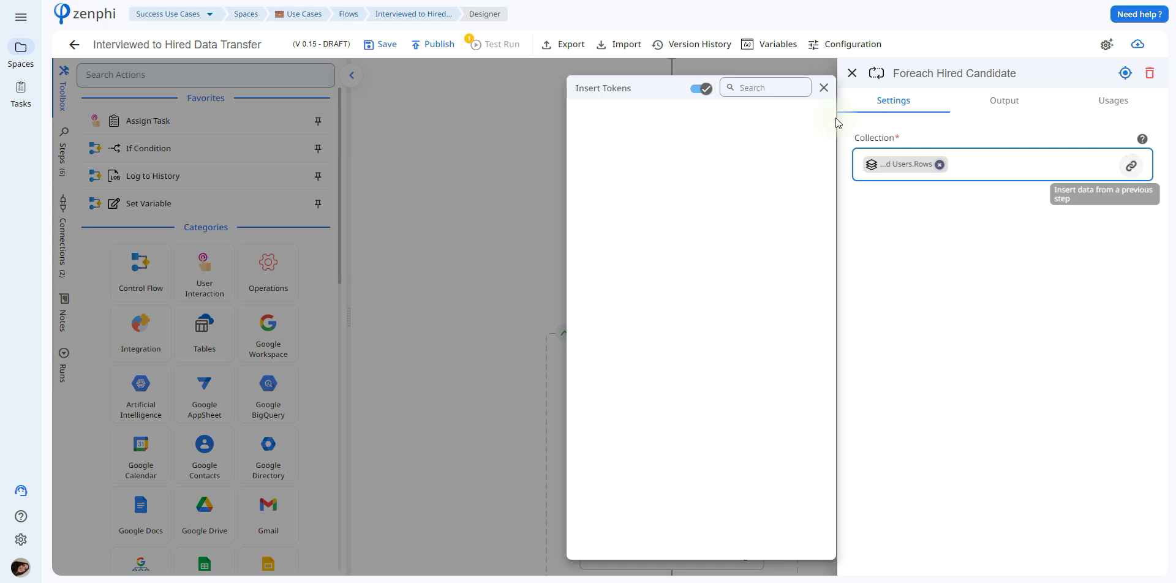
{"action": "left_click", "coordinate": [751, 156]}
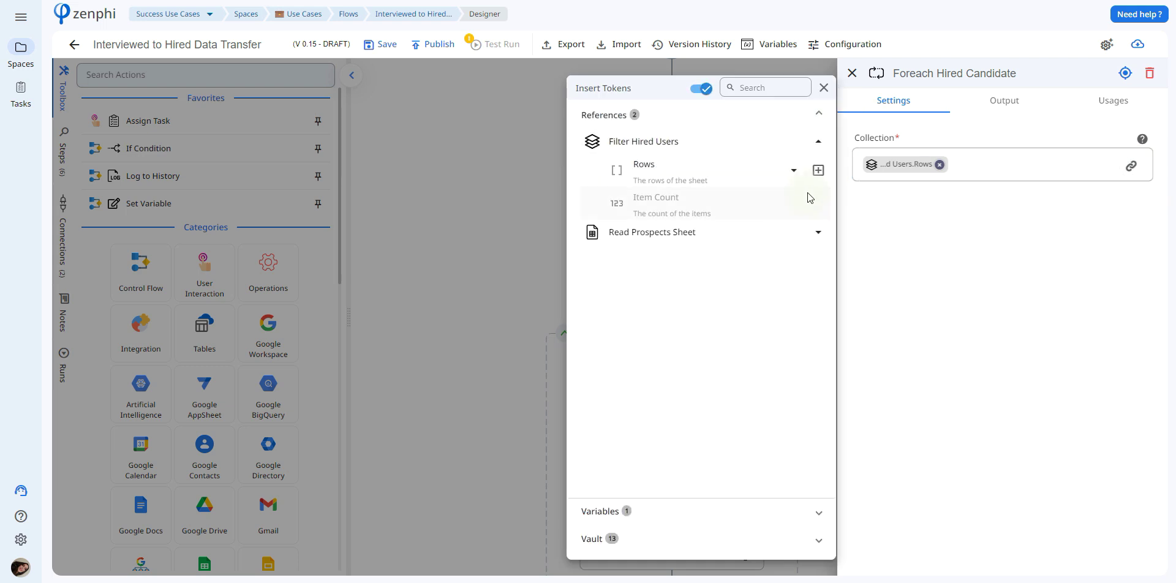
{"action": "left_click", "coordinate": [818, 170]}
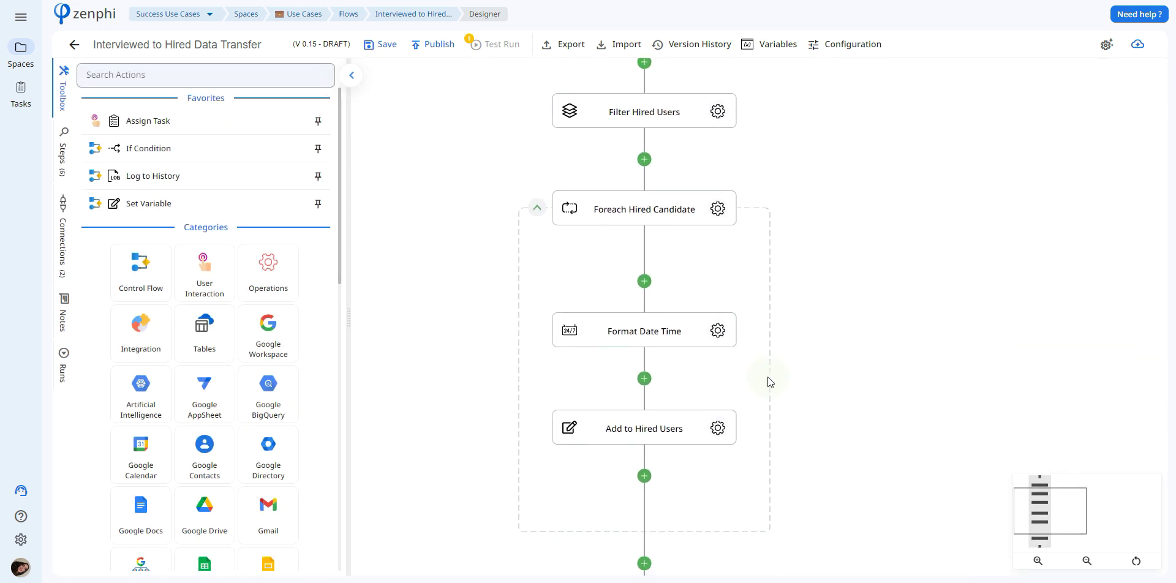
{"action": "left_click", "coordinate": [716, 334]}
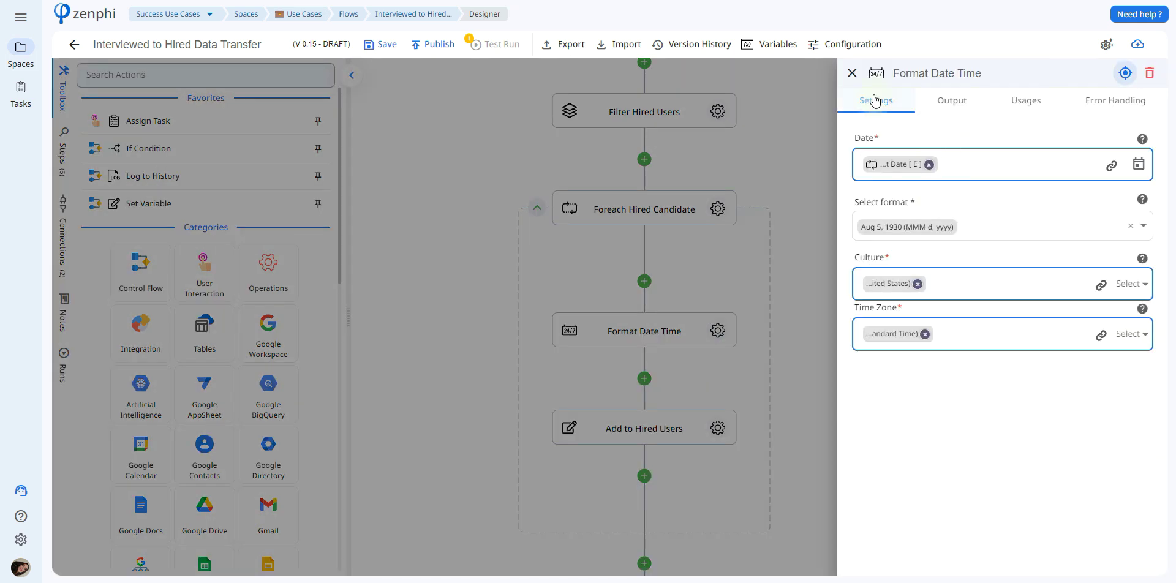
Fill Format Date Time's Date with the loop row's Start Date [E] using format MMM d, yyyy.
{"action": "left_click", "coordinate": [1112, 165]}
{"action": "left_click", "coordinate": [733, 147]}
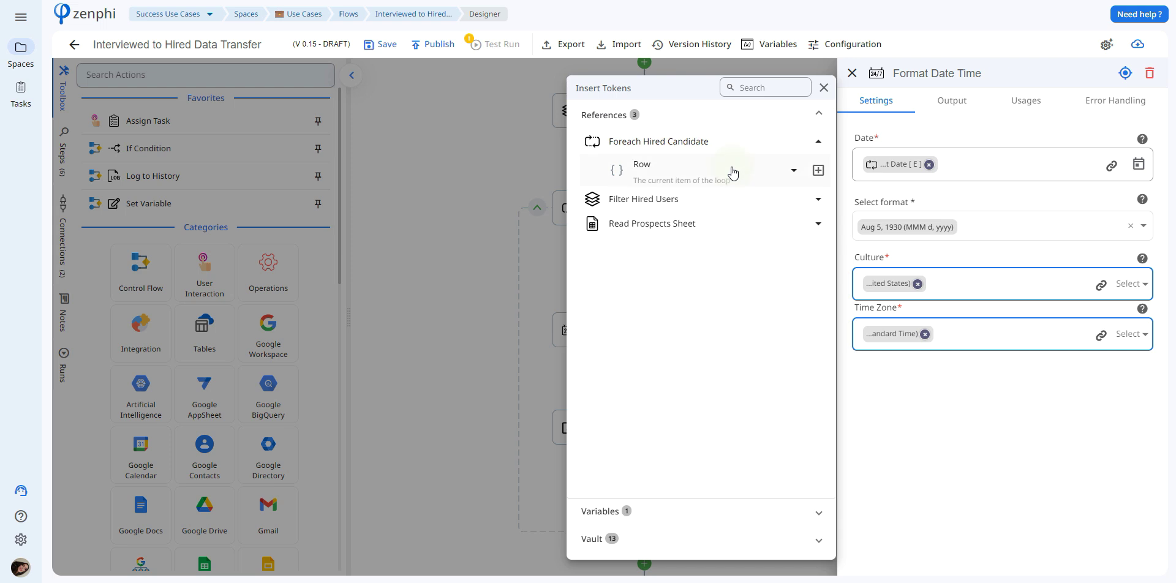
{"action": "left_click", "coordinate": [734, 173]}
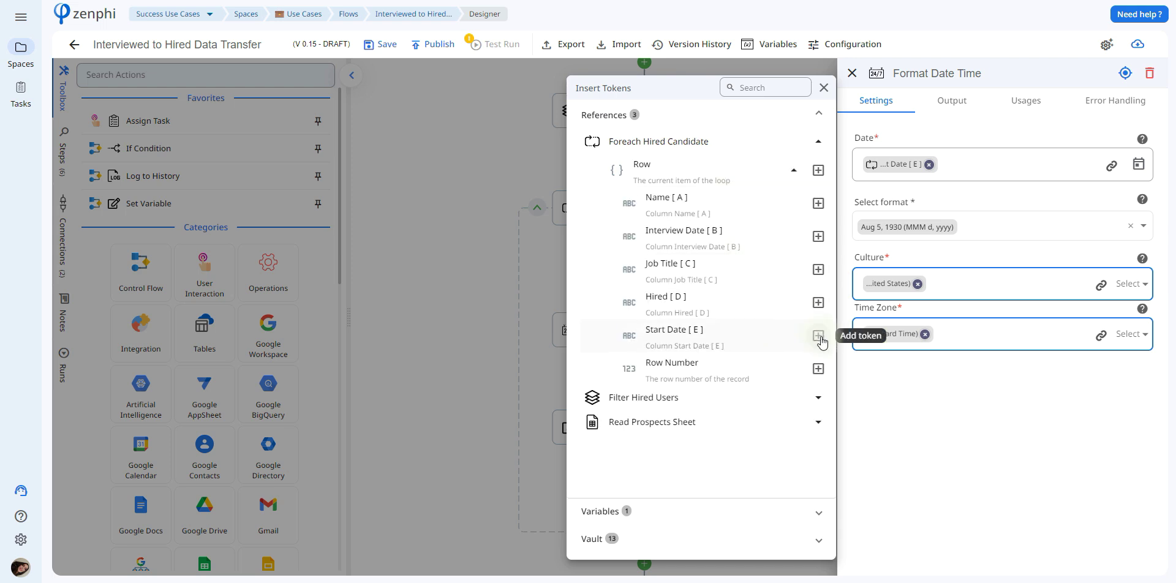
{"action": "left_click", "coordinate": [881, 227]}
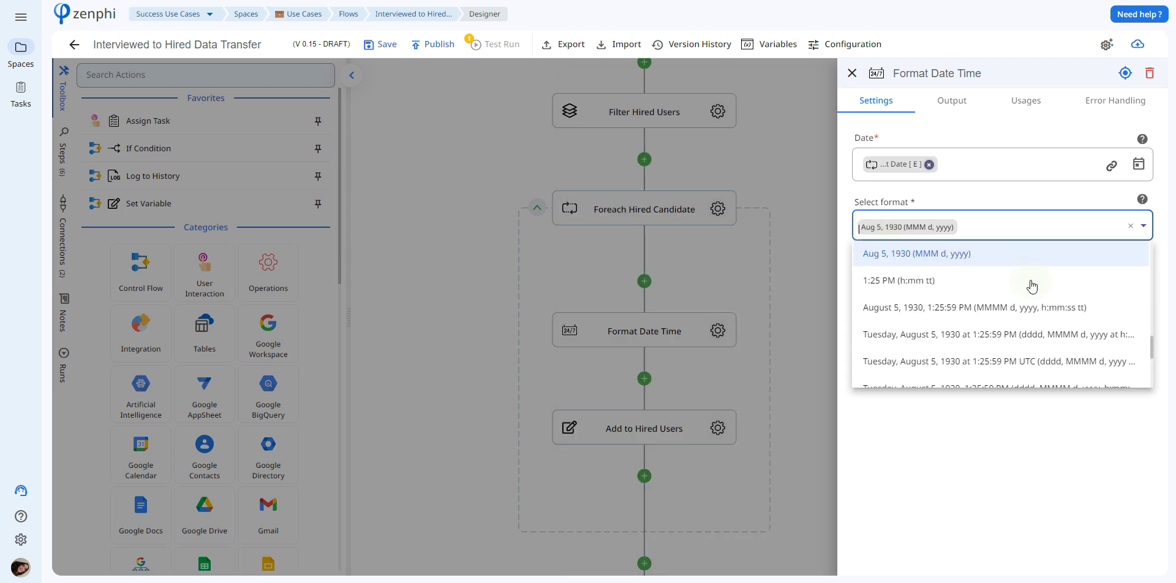
{"action": "left_click_drag", "start_coordinate": [1155, 356], "coordinate": [1130, 306]}
{"action": "key", "text": "Escape"}
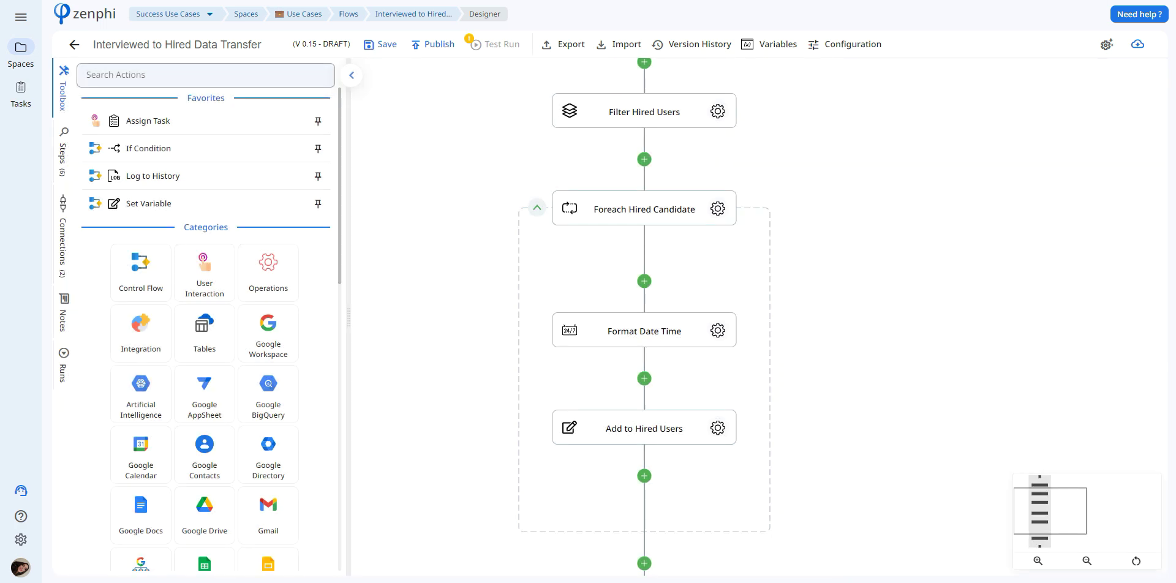
{"action": "left_click", "coordinate": [767, 44]}
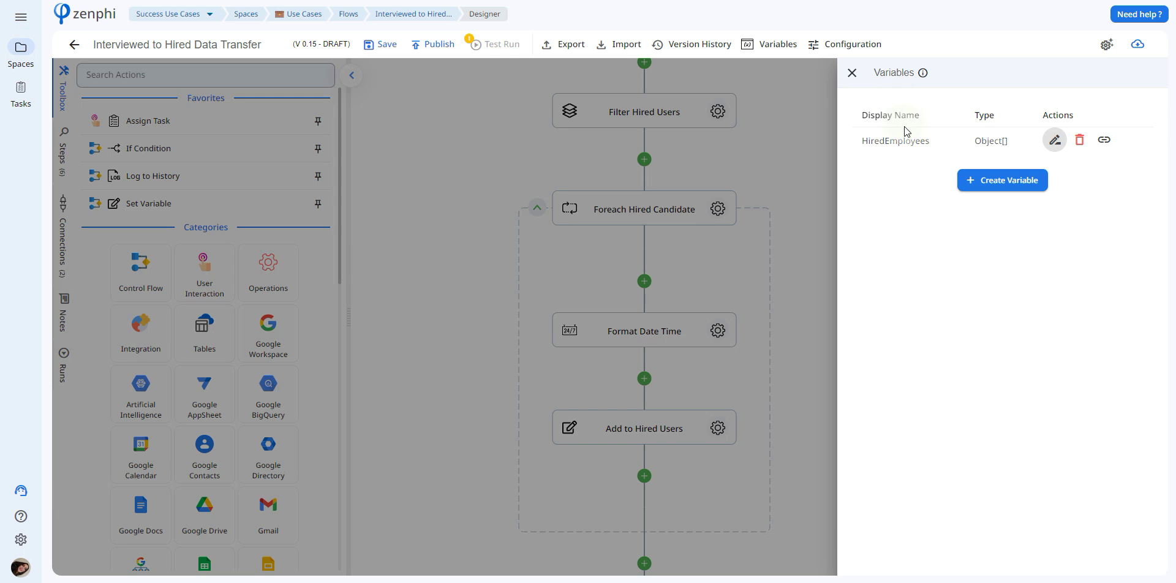
{"action": "left_click", "coordinate": [1054, 144]}
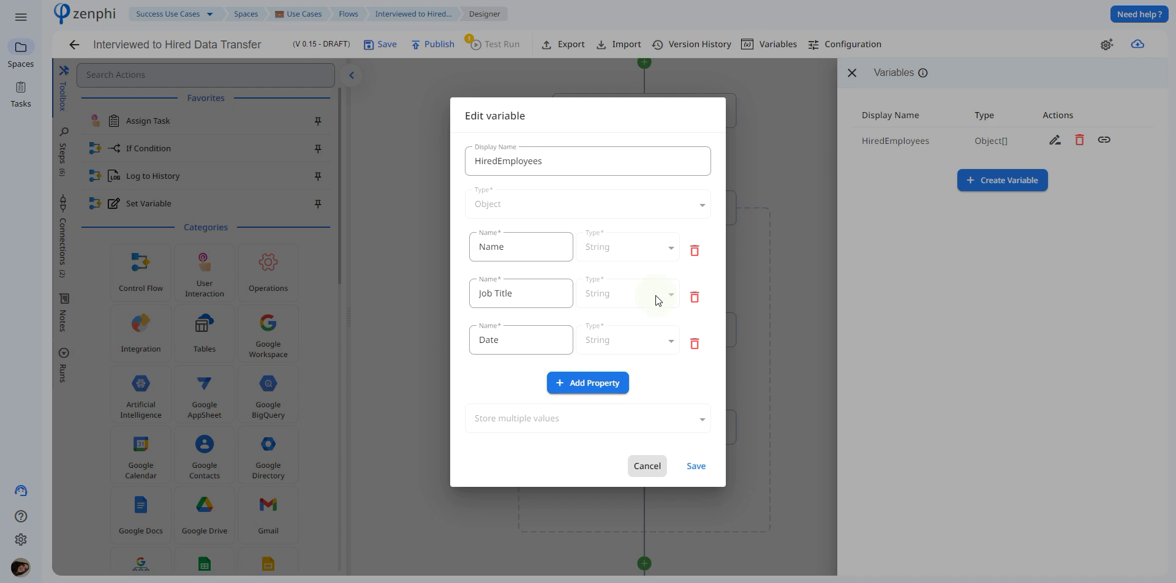
{"action": "left_click", "coordinate": [647, 465]}
{"action": "left_click", "coordinate": [774, 438]}
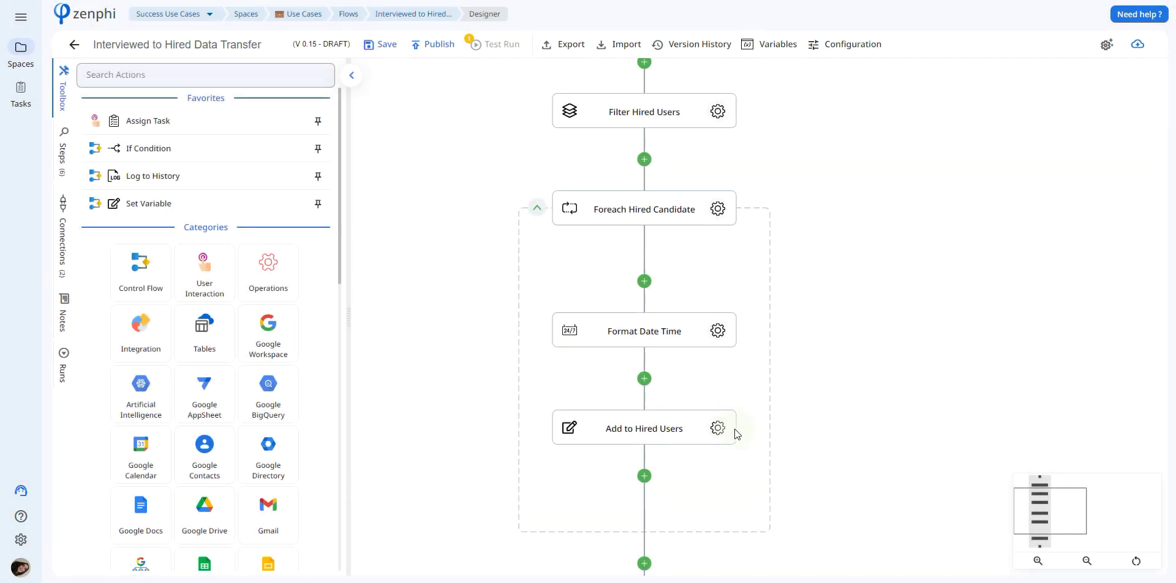
{"action": "left_click", "coordinate": [718, 428]}
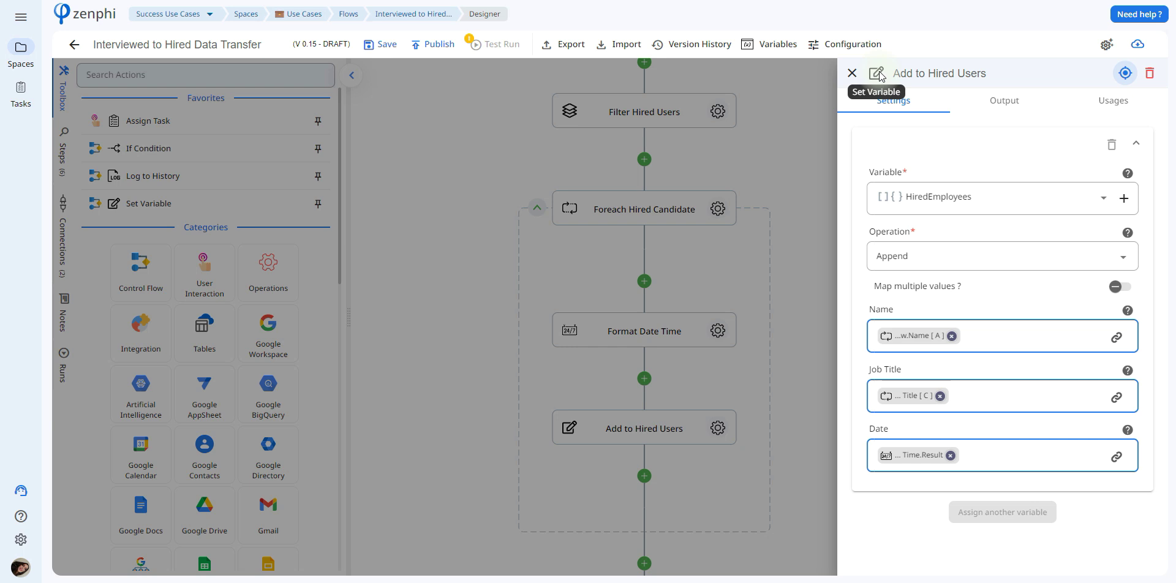
Keep HiredEmployees as the appended variable and check the loop row's Name token.
{"action": "left_click", "coordinate": [950, 199]}
{"action": "left_click", "coordinate": [932, 217]}
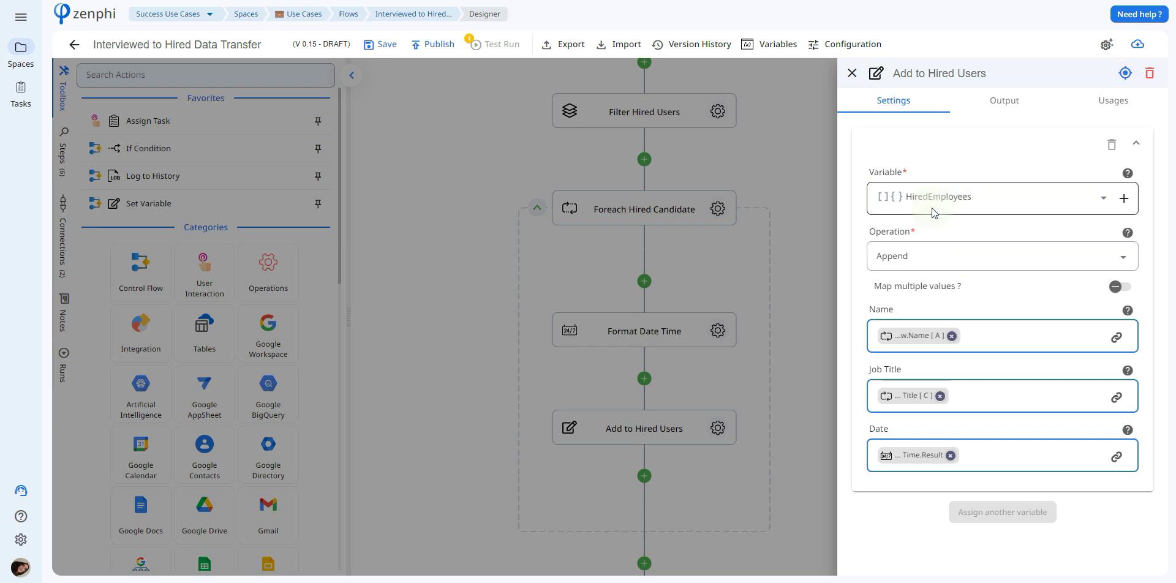
{"action": "mouse_move", "coordinate": [925, 339]}
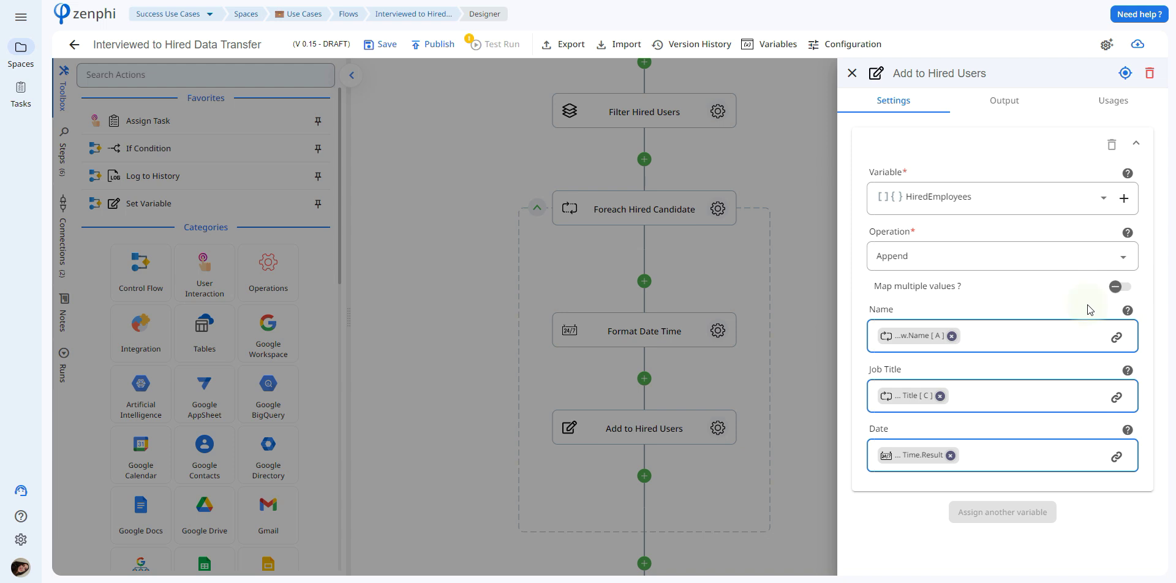
{"action": "left_click", "coordinate": [1116, 338]}
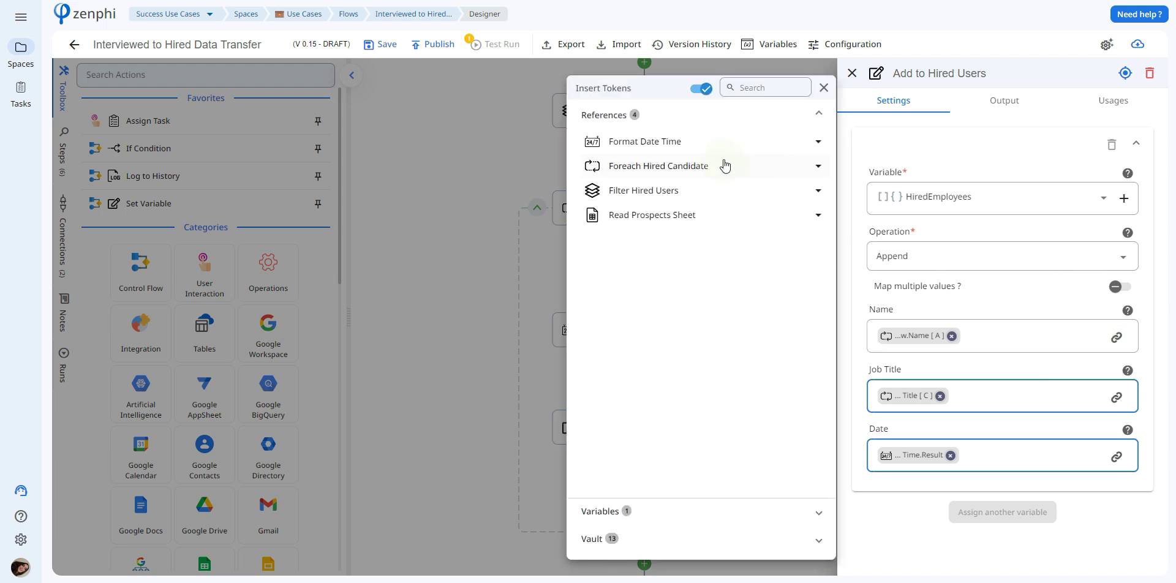
{"action": "left_click", "coordinate": [724, 165]}
{"action": "left_click", "coordinate": [735, 196]}
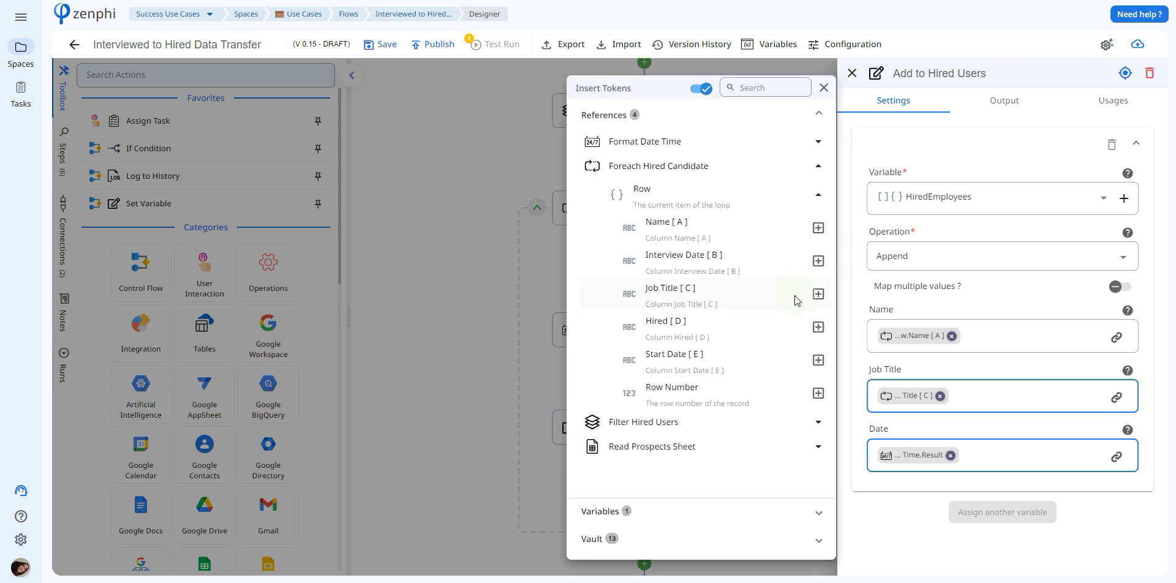
Check the Date field takes the Format Date Time output, then close the settings.
{"action": "left_click", "coordinate": [1116, 457]}
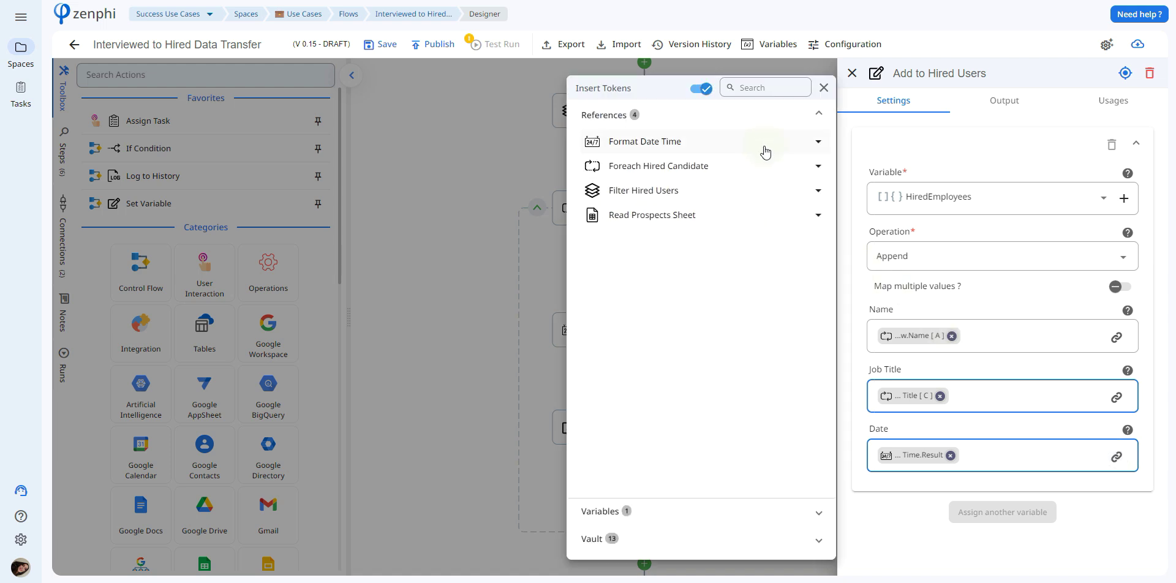
{"action": "left_click", "coordinate": [765, 147]}
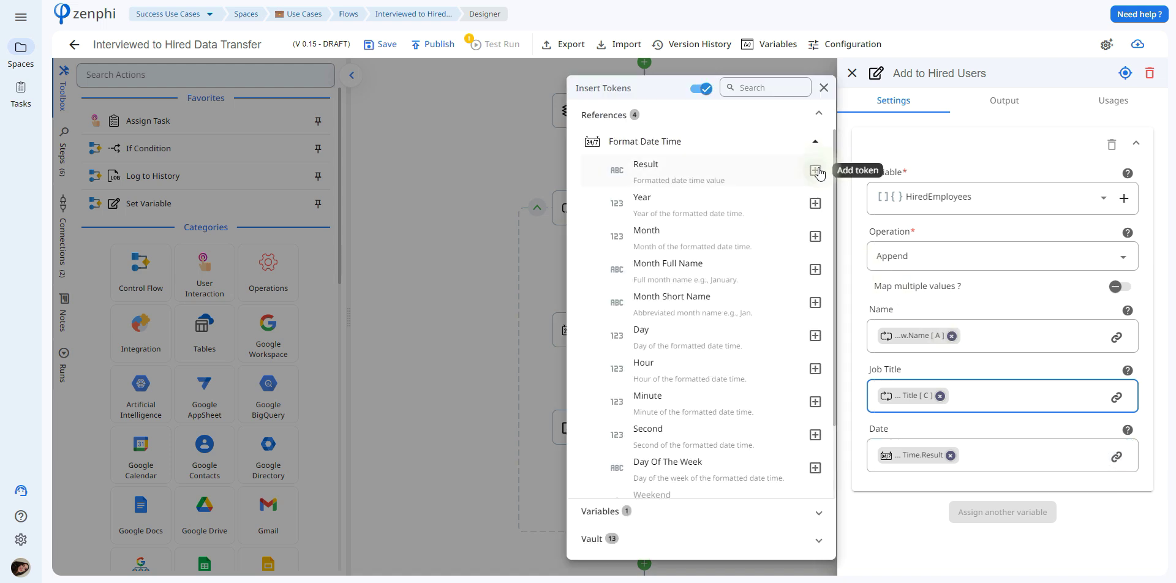
{"action": "left_click", "coordinate": [774, 236]}
{"action": "scroll", "coordinate": [882, 452], "scroll_direction": "down", "scroll_amount": 4}
{"action": "left_click", "coordinate": [705, 369]}
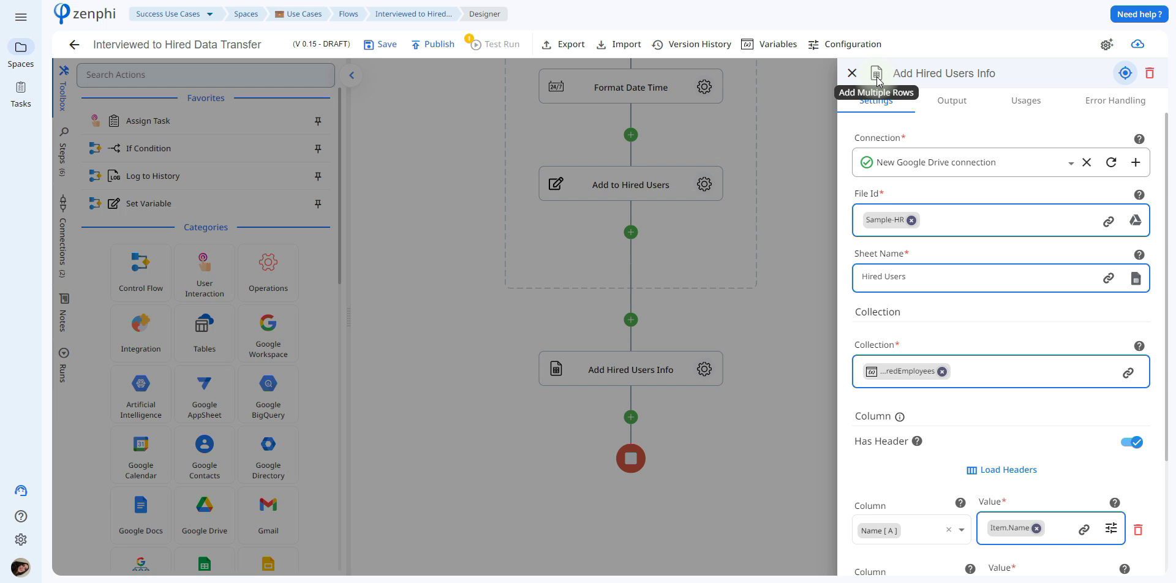
Confirm Add Hired Users Info's collection is the HiredEmployees variable.
{"action": "mouse_move", "coordinate": [971, 171]}
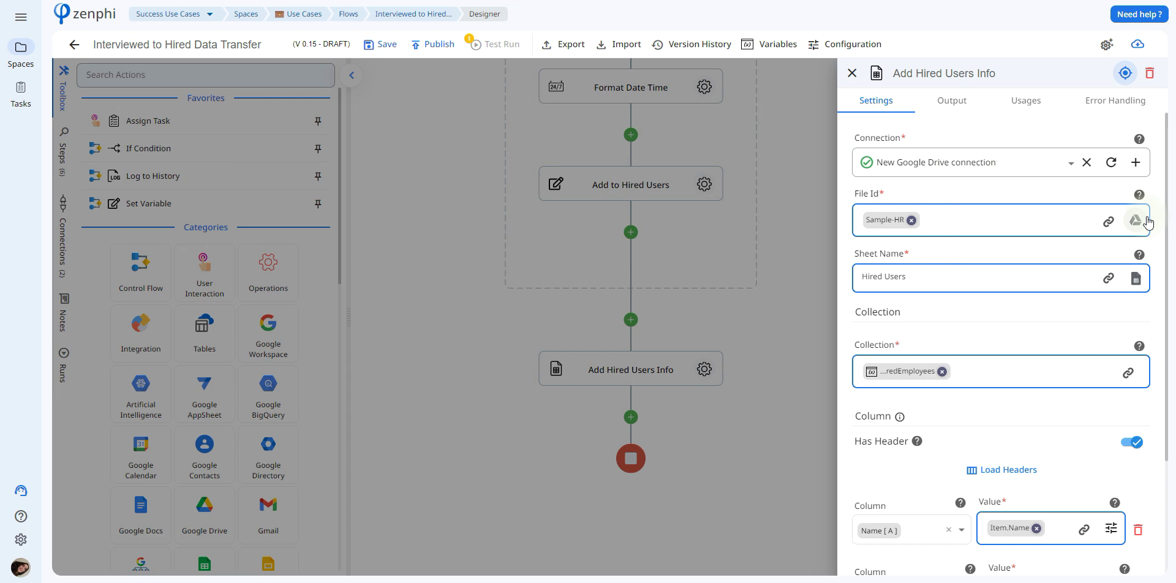
{"action": "scroll", "coordinate": [1167, 230], "scroll_direction": "down", "scroll_amount": 2}
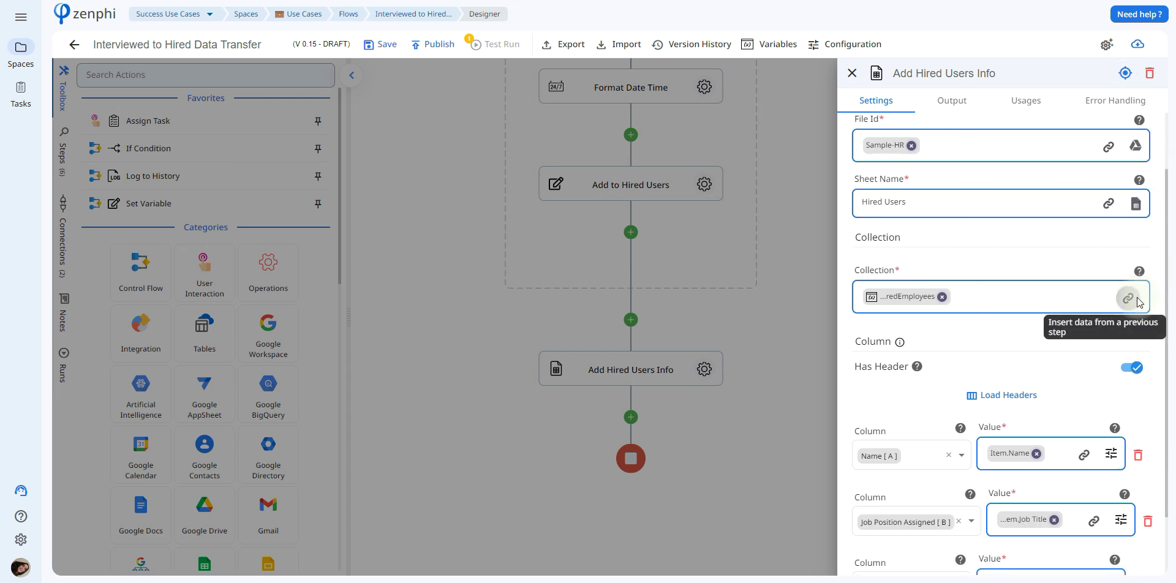
{"action": "left_click", "coordinate": [1128, 298]}
{"action": "left_click", "coordinate": [706, 528]}
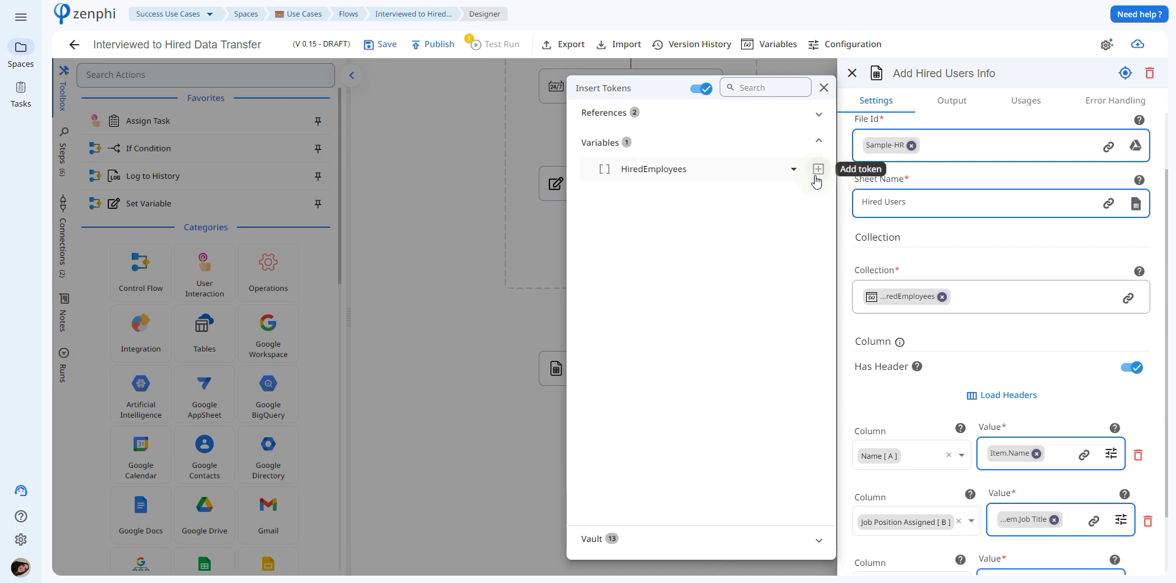
{"action": "left_click", "coordinate": [1173, 337]}
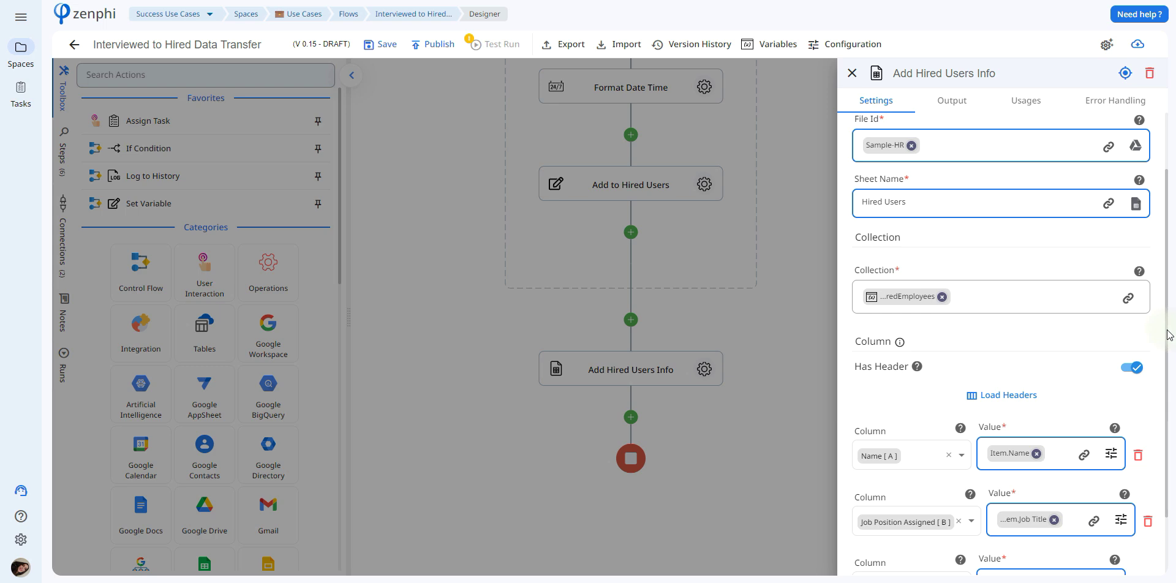
Check column A maps to Item Name, then save the flow as draft version 0.16.
{"action": "scroll", "coordinate": [1168, 334], "scroll_direction": "down", "scroll_amount": 2}
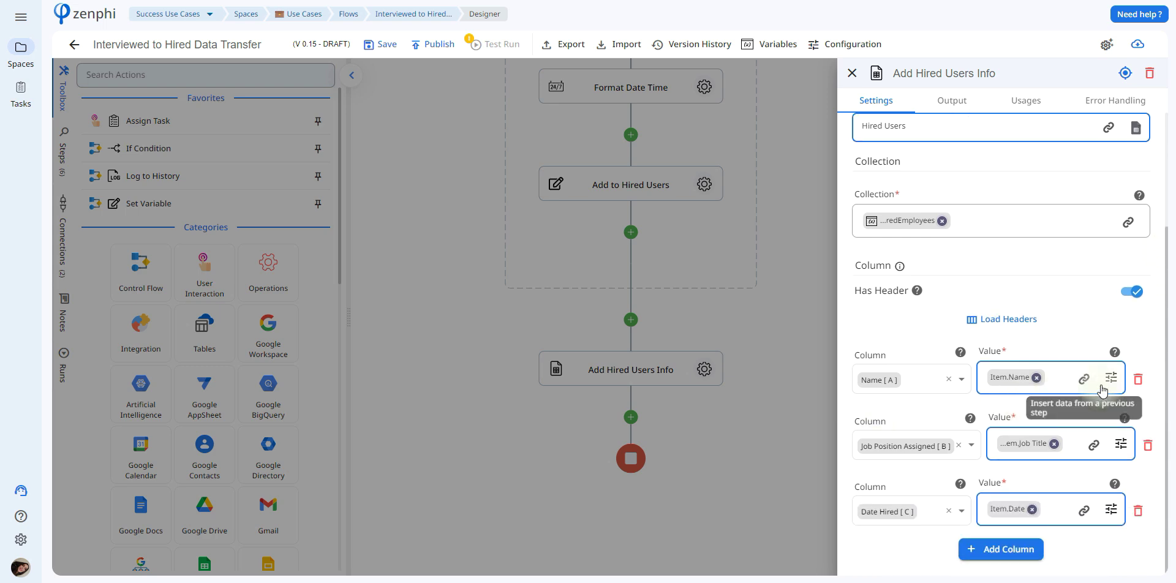
{"action": "left_click", "coordinate": [1110, 378]}
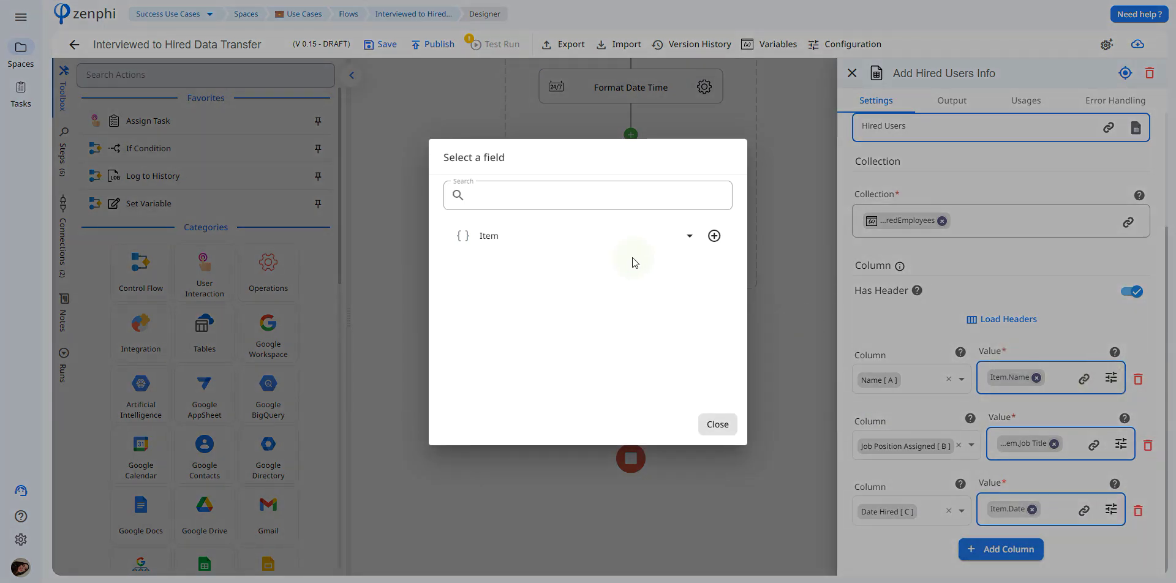
{"action": "left_click", "coordinate": [629, 240]}
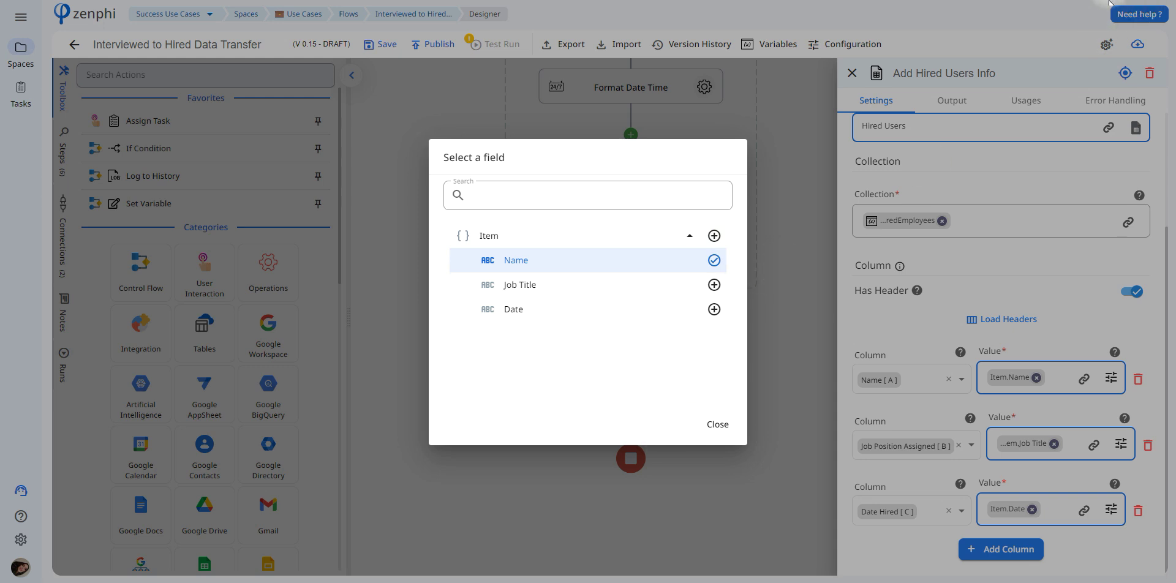
{"action": "key", "text": "Escape"}
{"action": "left_click", "coordinate": [380, 45]}
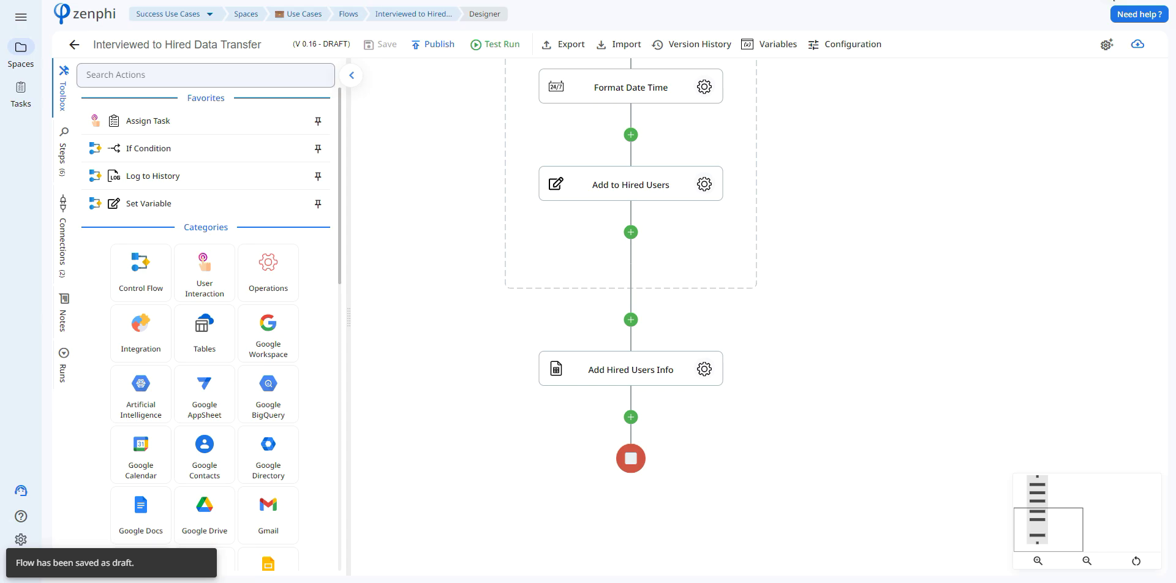
{"action": "key", "text": "ctrl+Tab"}
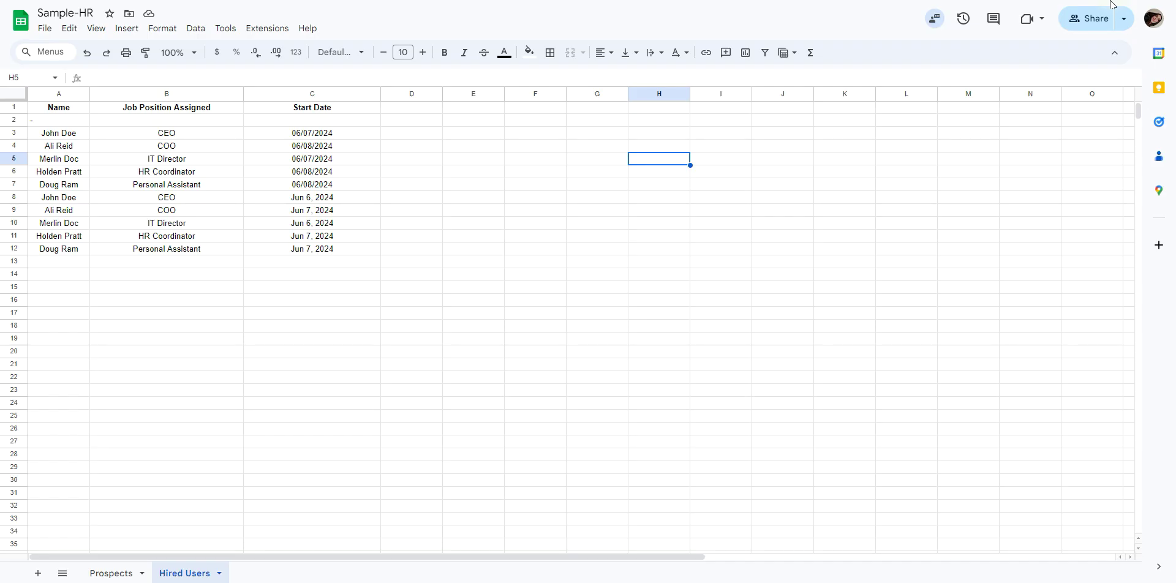